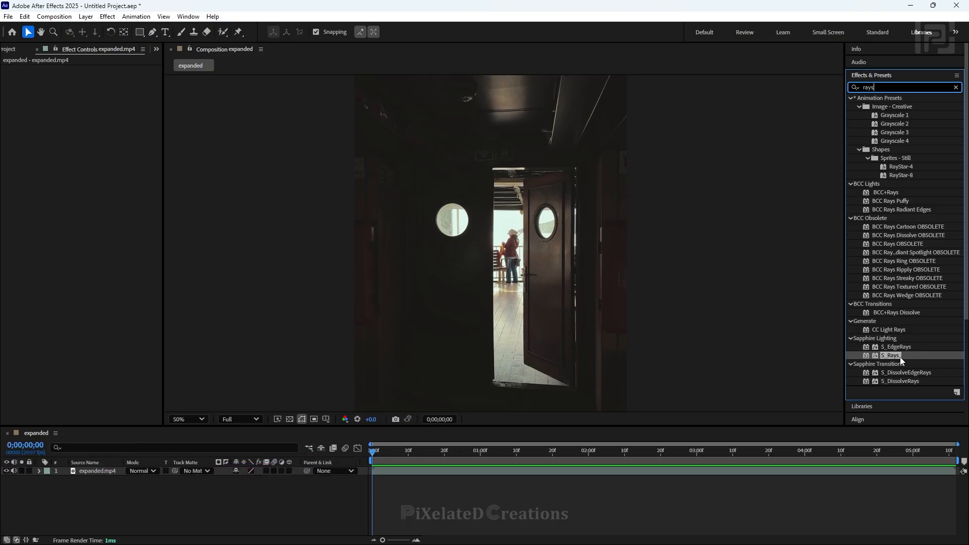
# Apply the S_Rays effect to the expanded.mp4 footage in the composition.
pyautogui.moveTo(901, 356); pyautogui.dragTo(506, 288)
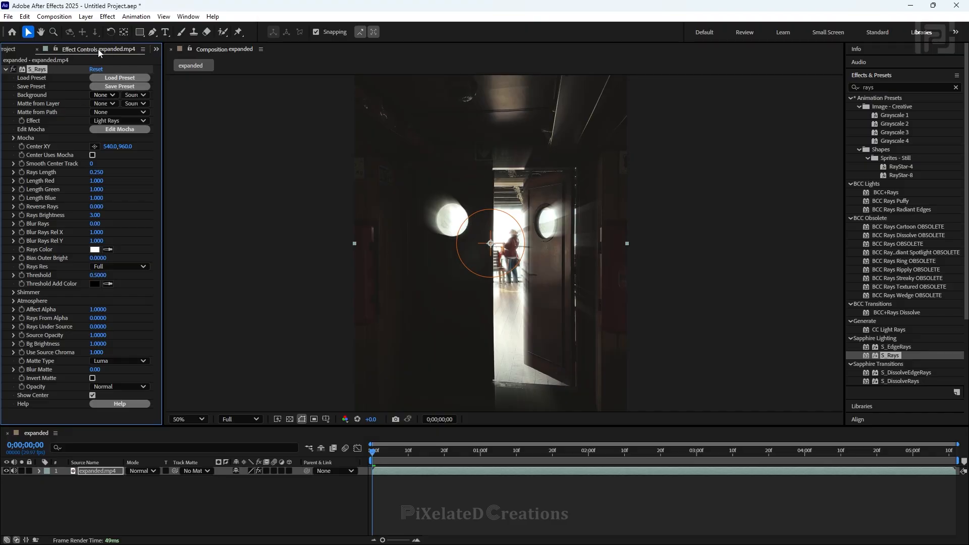
pyautogui.click(196, 18)
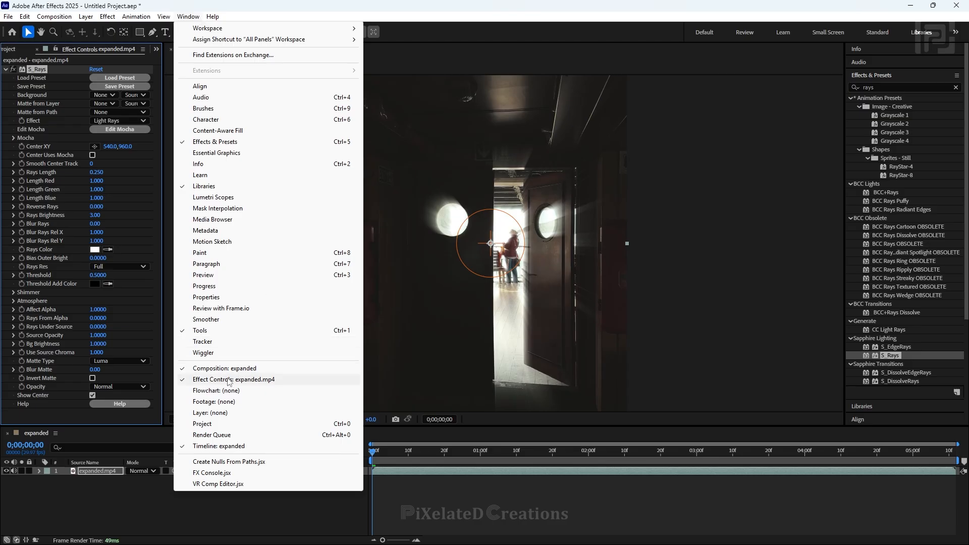
pyautogui.click(537, 309)
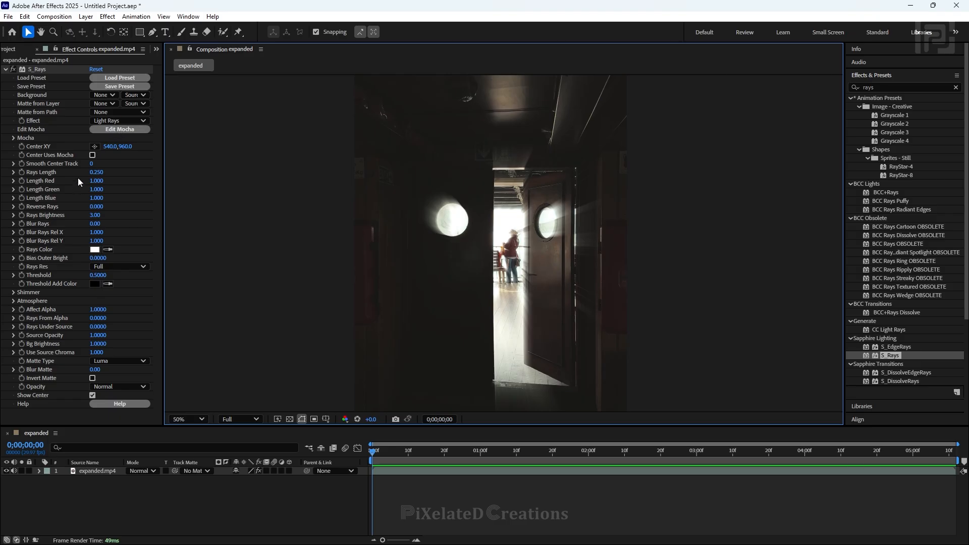
# Set the S_Rays Rays Length to 1.000 and move the rays center up to about 522, 842.
pyautogui.click(44, 71)
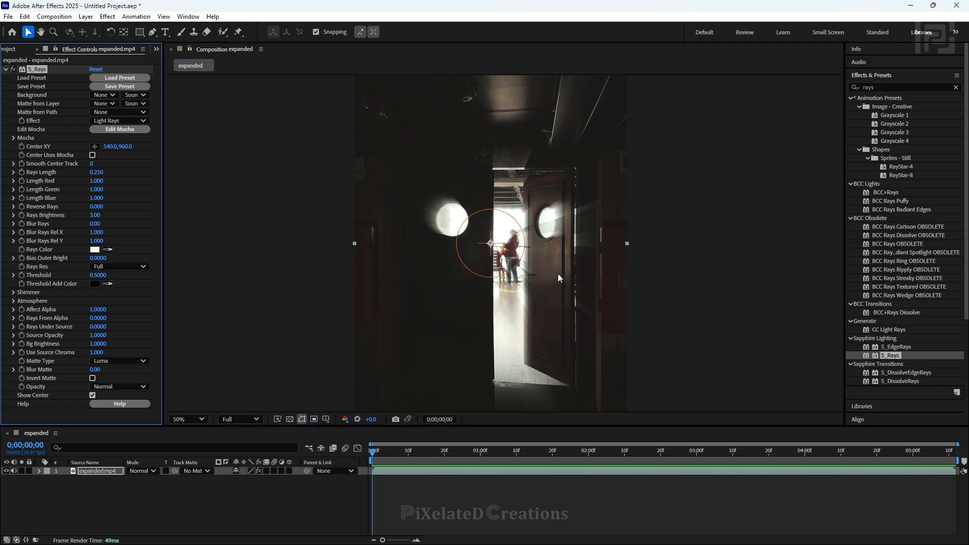
pyautogui.moveTo(99, 172); pyautogui.dragTo(229, 180)
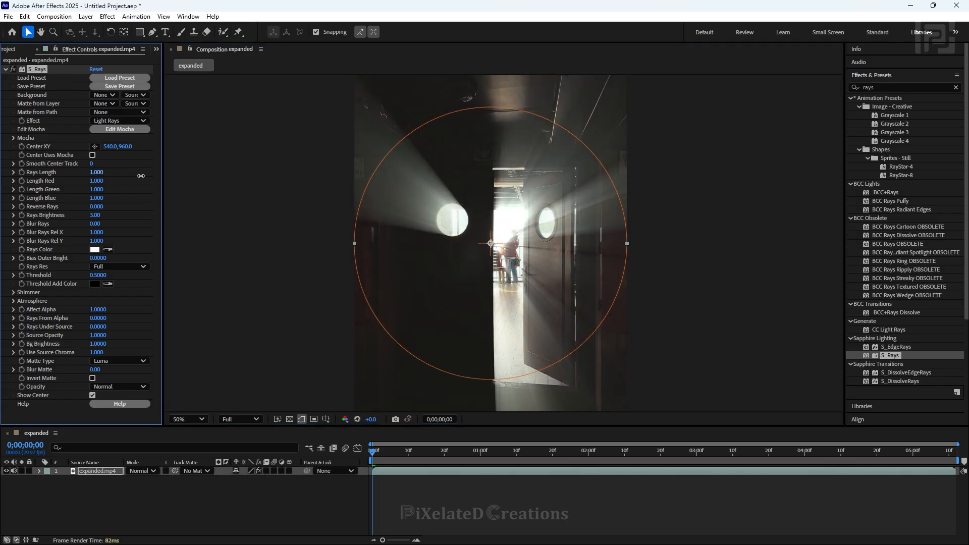
pyautogui.moveTo(491, 244); pyautogui.dragTo(487, 209)
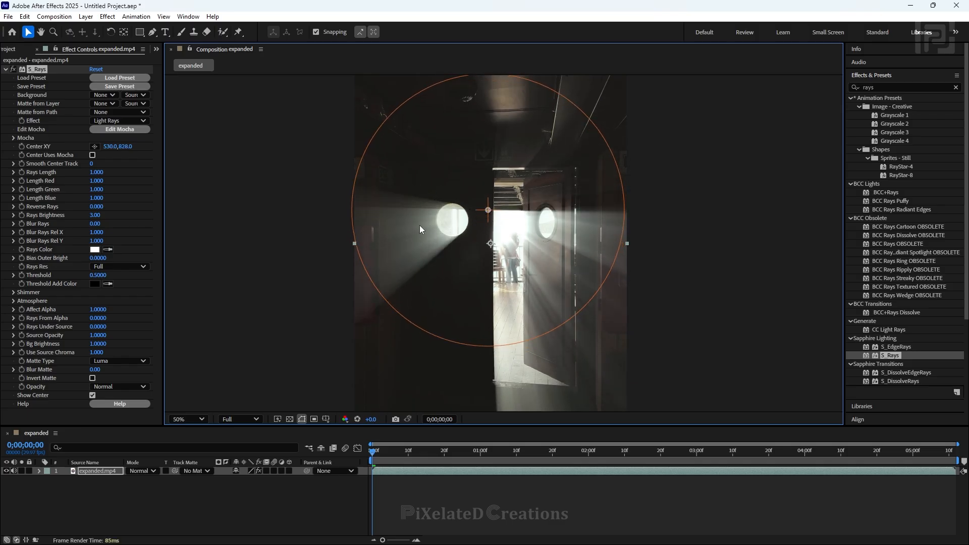
pyautogui.moveTo(488, 210)
pyautogui.mouseDown()
pyautogui.moveTo(481, 224)
pyautogui.moveTo(533, 249)
pyautogui.moveTo(692, 264)
pyautogui.moveTo(486, 213)
pyautogui.mouseUp()
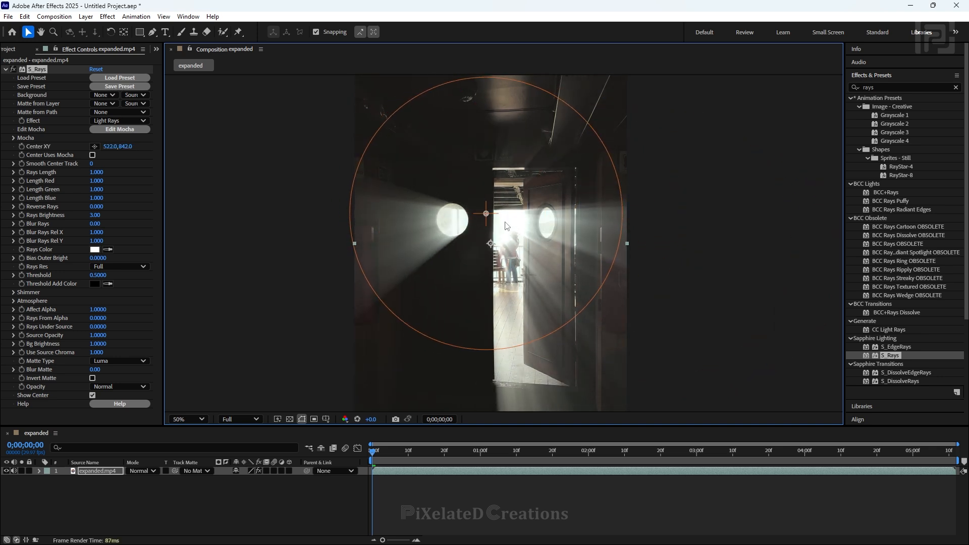
# Switch S_Rays off temporarily, move its center to about 530, 844 between the round windows, and re-enable the effect.
pyautogui.click(13, 70)
pyautogui.press('/')
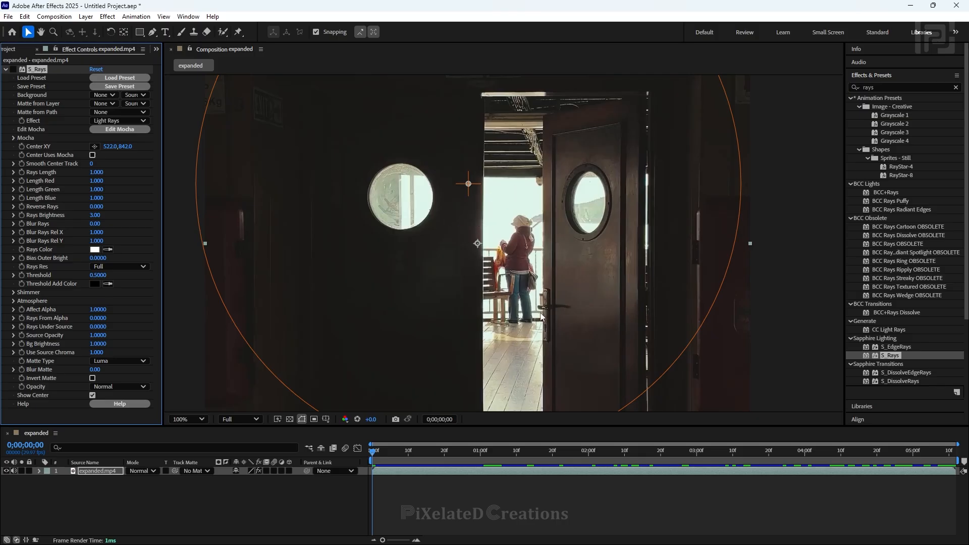
pyautogui.moveTo(469, 191); pyautogui.dragTo(473, 194)
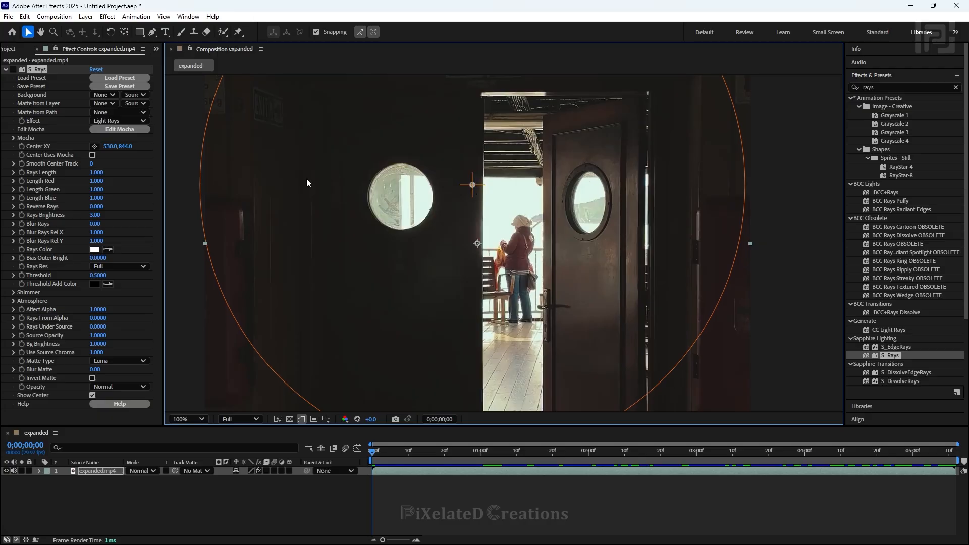
pyautogui.click(14, 69)
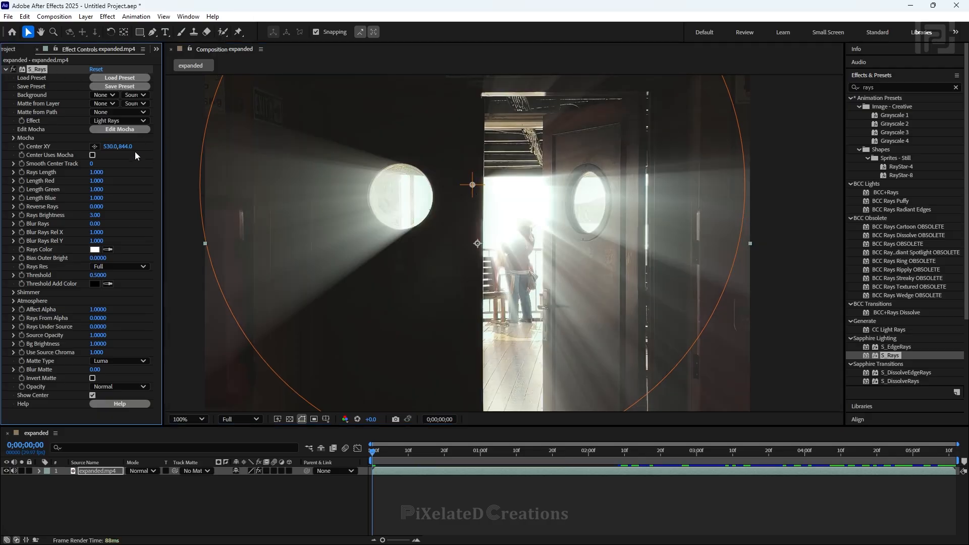
pyautogui.scroll(-2, 544, 208)
pyautogui.scroll(1, 544, 208)
pyautogui.click(672, 250)
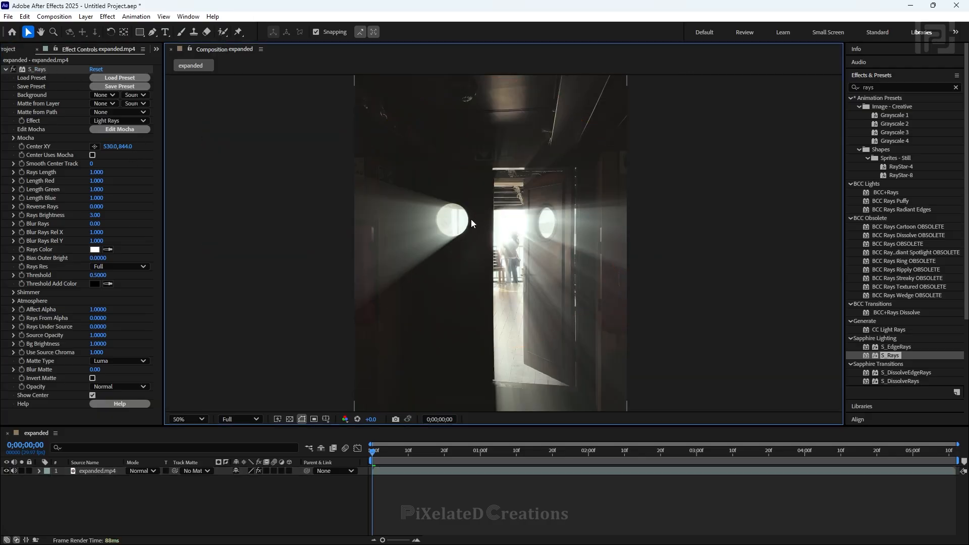
# Try shifting the rays center sideways to about 711, 853, and return it to 530, 844.
pyautogui.click(57, 119)
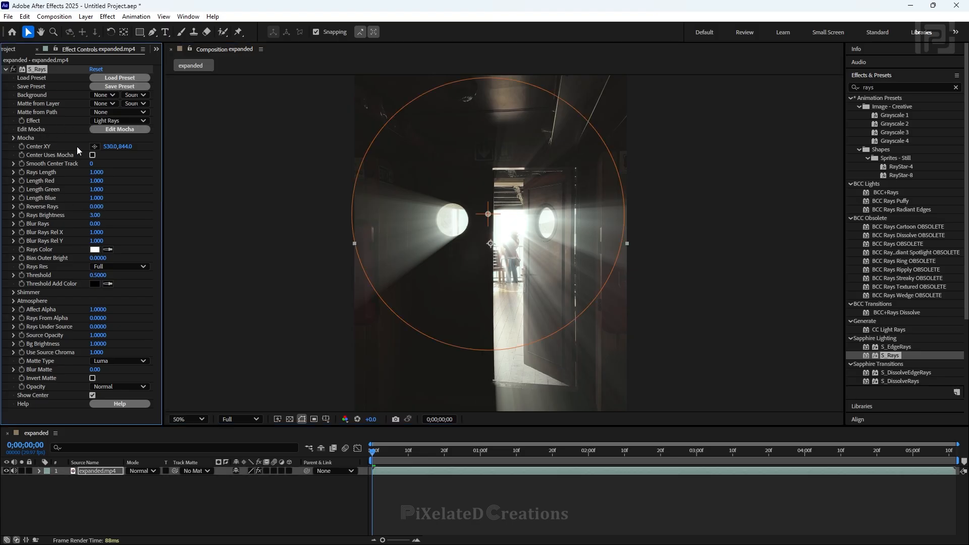
pyautogui.moveTo(488, 214); pyautogui.dragTo(488, 214)
pyautogui.moveTo(126, 146)
pyautogui.mouseDown()
pyautogui.moveTo(226, 155)
pyautogui.moveTo(118, 151)
pyautogui.mouseUp()
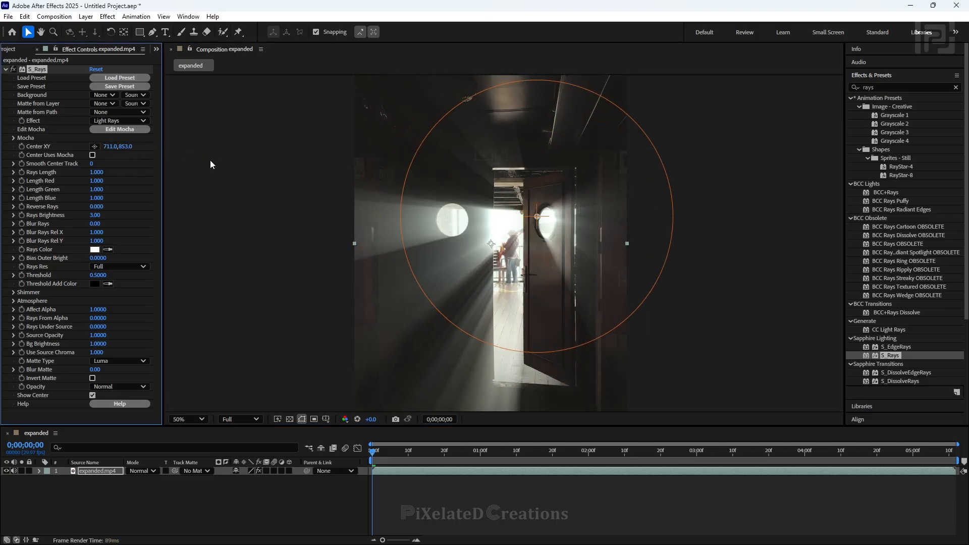
pyautogui.moveTo(174, 163); pyautogui.dragTo(106, 158)
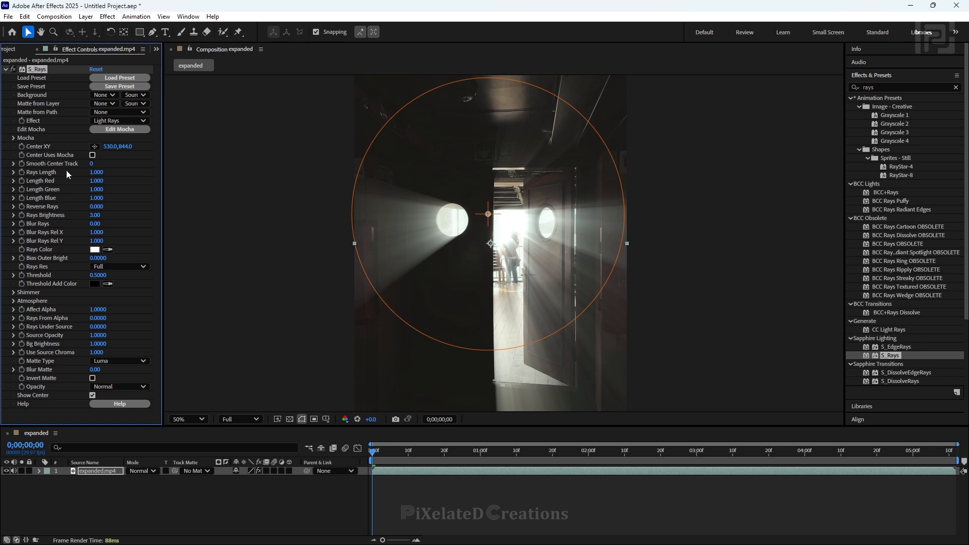
# Reduce the Rays Length to about 0.747 and nudge the rays center to about 534, 844.
pyautogui.moveTo(100, 173)
pyautogui.mouseDown()
pyautogui.moveTo(140, 173)
pyautogui.moveTo(71, 173)
pyautogui.moveTo(85, 173)
pyautogui.mouseUp()
pyautogui.moveTo(488, 118)
pyautogui.mouseDown()
pyautogui.moveTo(493, 98)
pyautogui.moveTo(501, 114)
pyautogui.mouseUp()
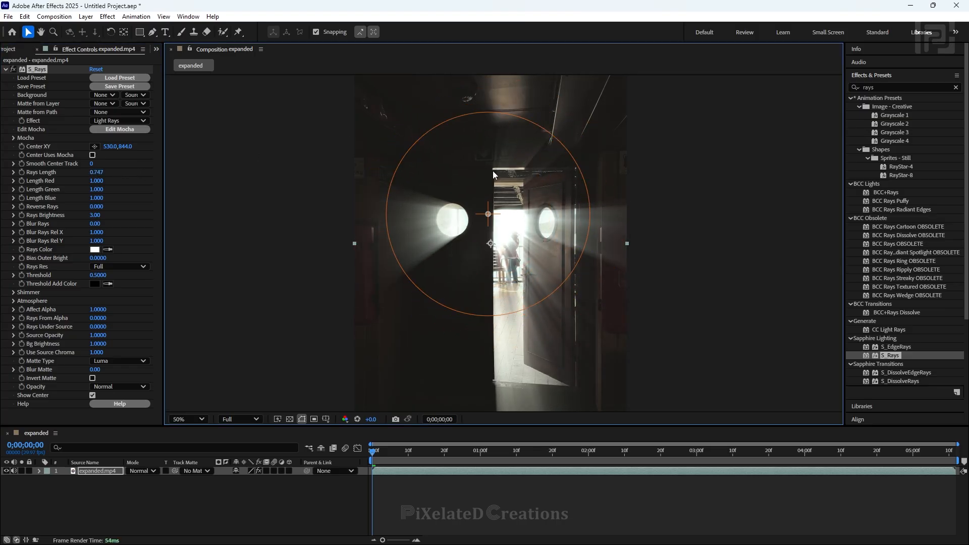
pyautogui.moveTo(488, 214); pyautogui.dragTo(489, 214)
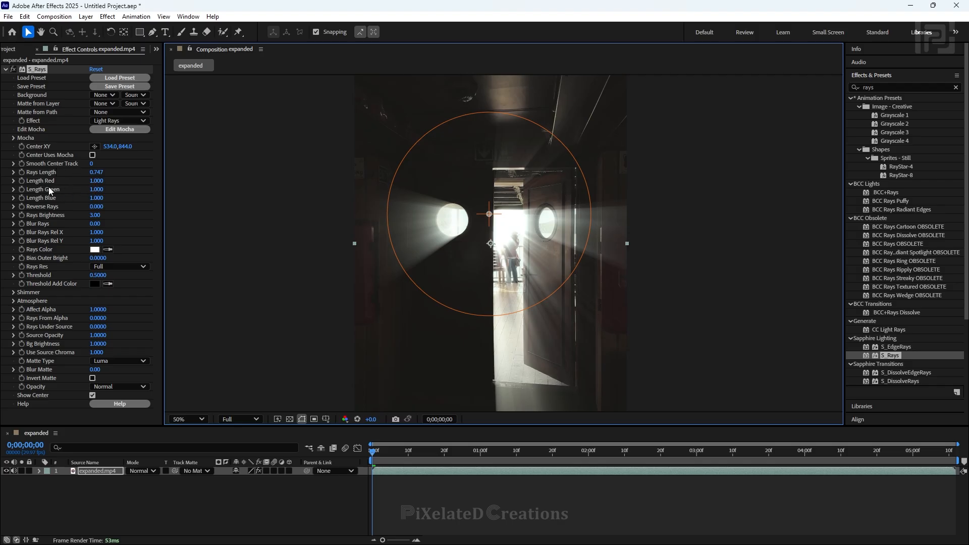
# Set the Rays Brightness to 2.90 and the Blur Rays to 65.
pyautogui.moveTo(96, 206); pyautogui.dragTo(118, 223)
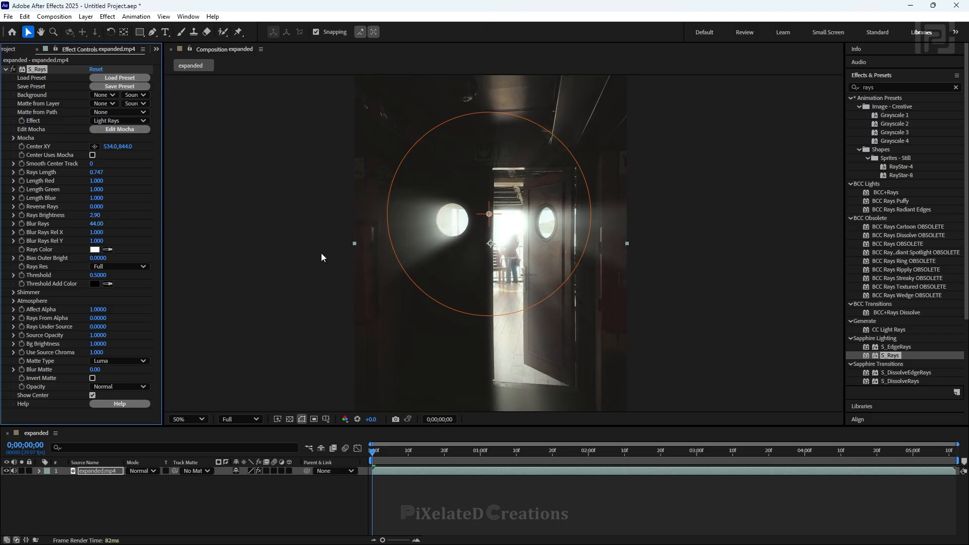
pyautogui.moveTo(491, 217); pyautogui.dragTo(486, 216)
pyautogui.moveTo(96, 224); pyautogui.dragTo(99, 224)
pyautogui.click(100, 224)
pyautogui.write('65')
pyautogui.press('Return')
# Increase the Rays Length to about 0.885 and place the rays center at about 532, 850.
pyautogui.moveTo(477, 116); pyautogui.dragTo(489, 96)
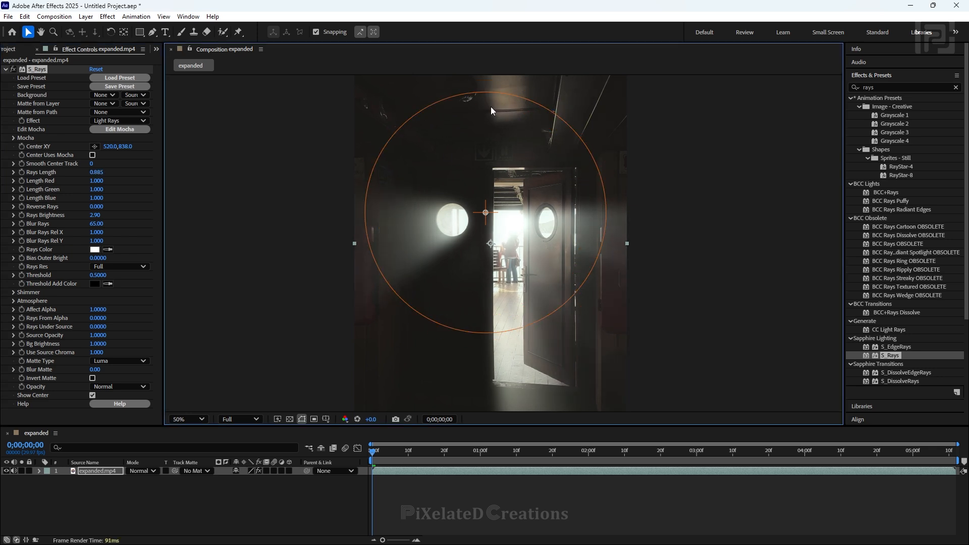
pyautogui.moveTo(485, 213); pyautogui.dragTo(489, 216)
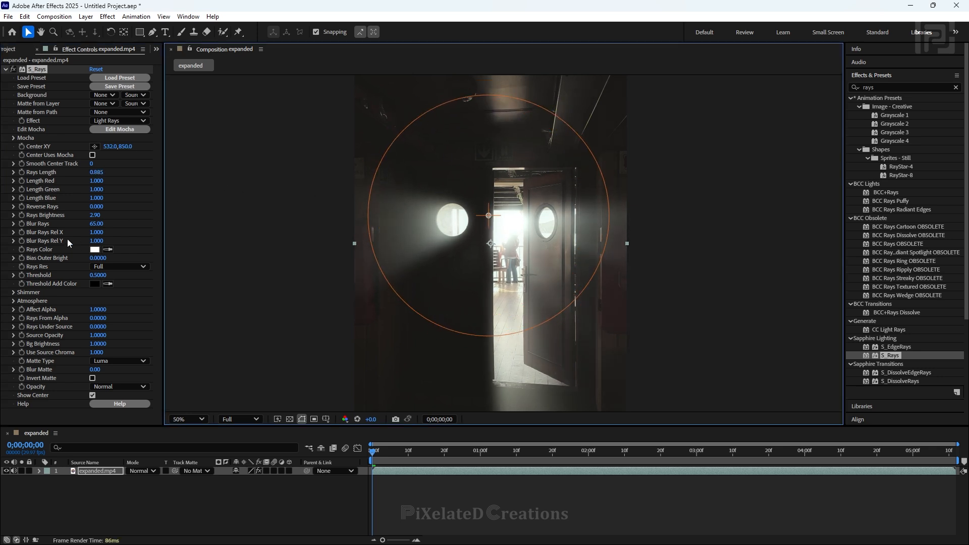
# Preview a bright green Rays Color (3FF200) and discard the color change.
pyautogui.click(95, 249)
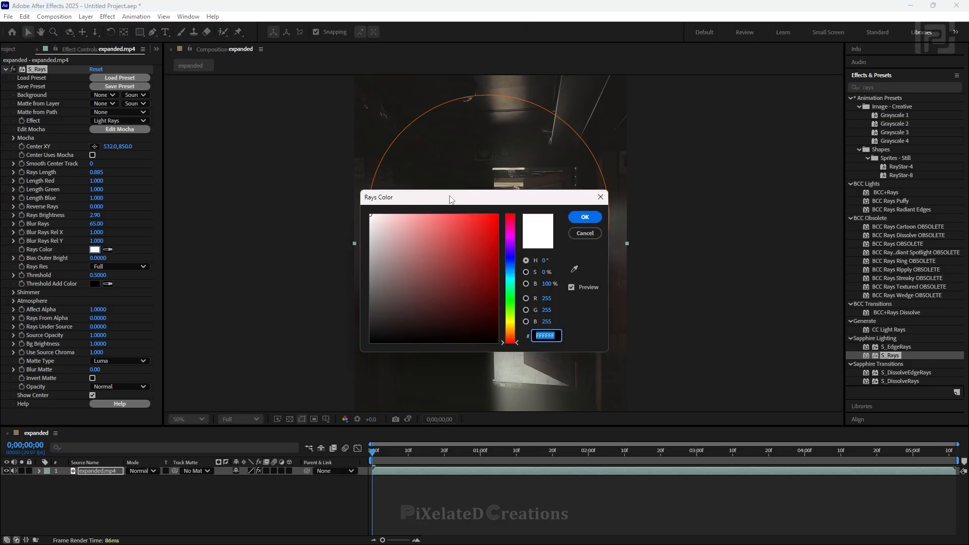
pyautogui.moveTo(456, 204); pyautogui.dragTo(202, 91)
pyautogui.moveTo(260, 122); pyautogui.dragTo(260, 102)
pyautogui.moveTo(233, 118); pyautogui.dragTo(245, 106)
pyautogui.moveTo(259, 118); pyautogui.dragTo(259, 186)
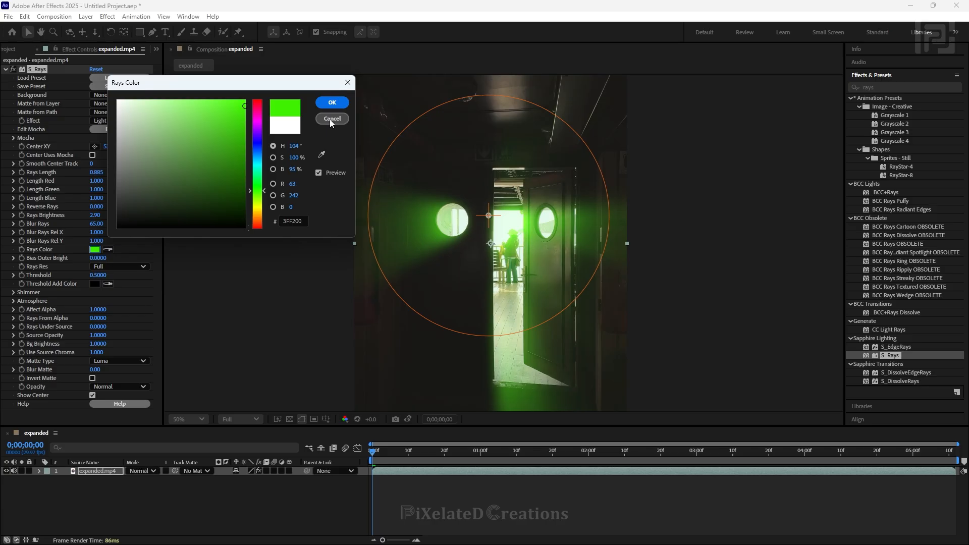
pyautogui.click(329, 119)
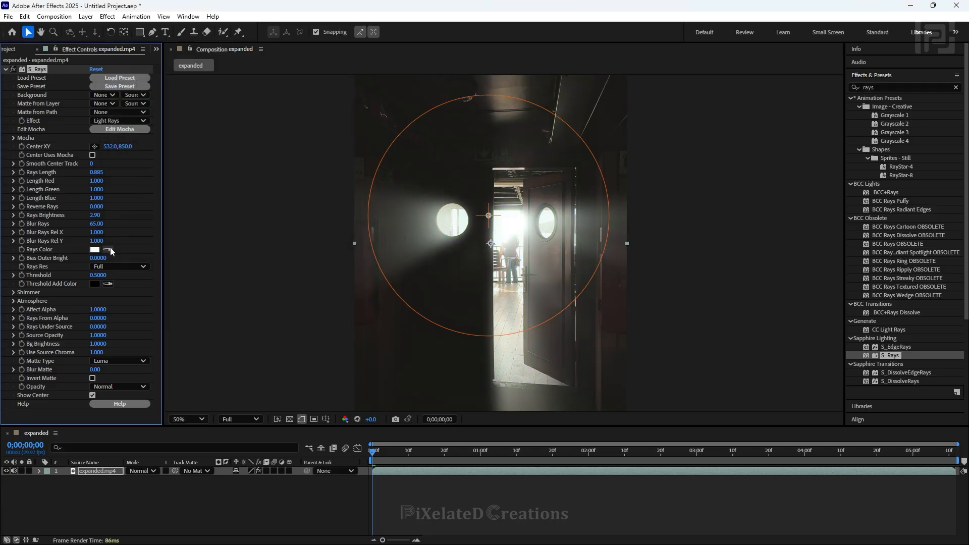
# Sample a Rays Color from the figure in the doorway, and set the color back to white (FFFFFF).
pyautogui.click(512, 254)
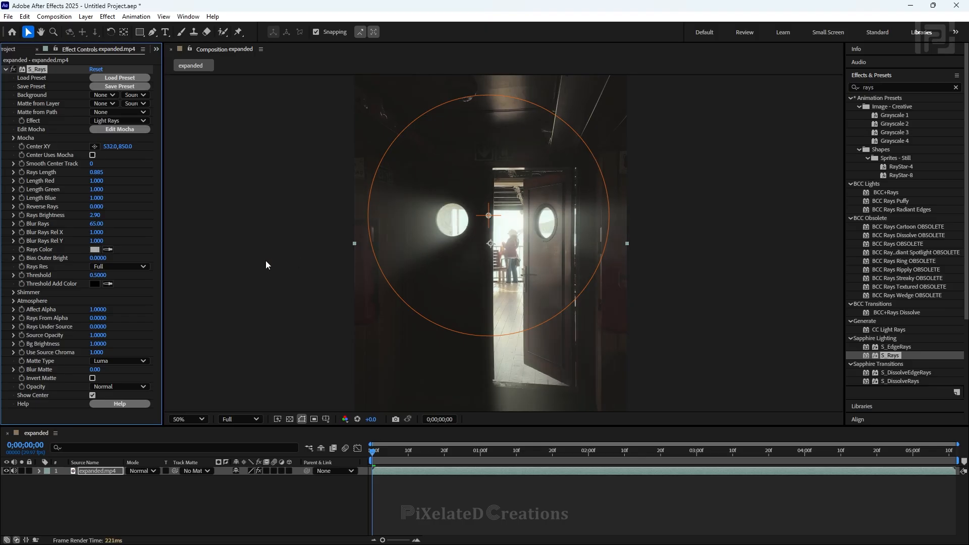
pyautogui.click(95, 249)
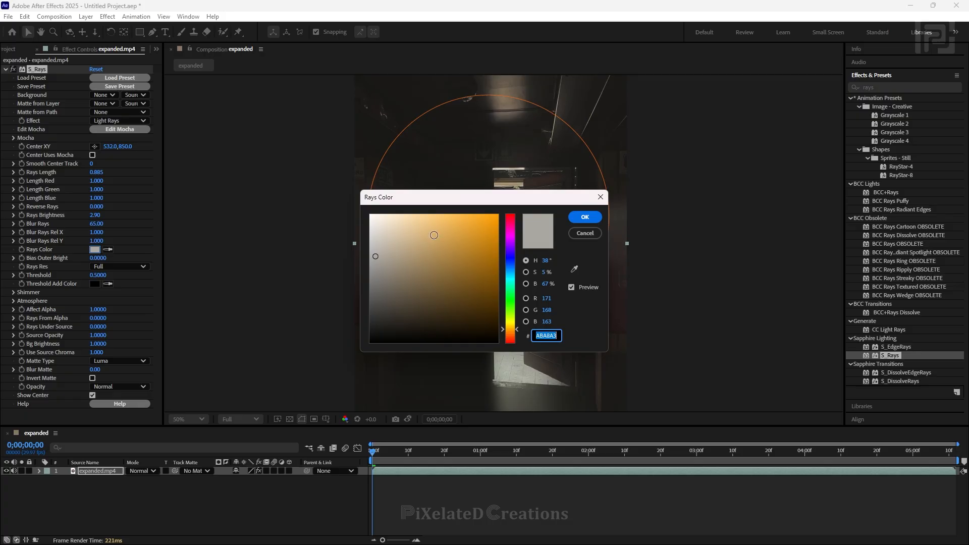
pyautogui.moveTo(381, 253); pyautogui.dragTo(366, 207)
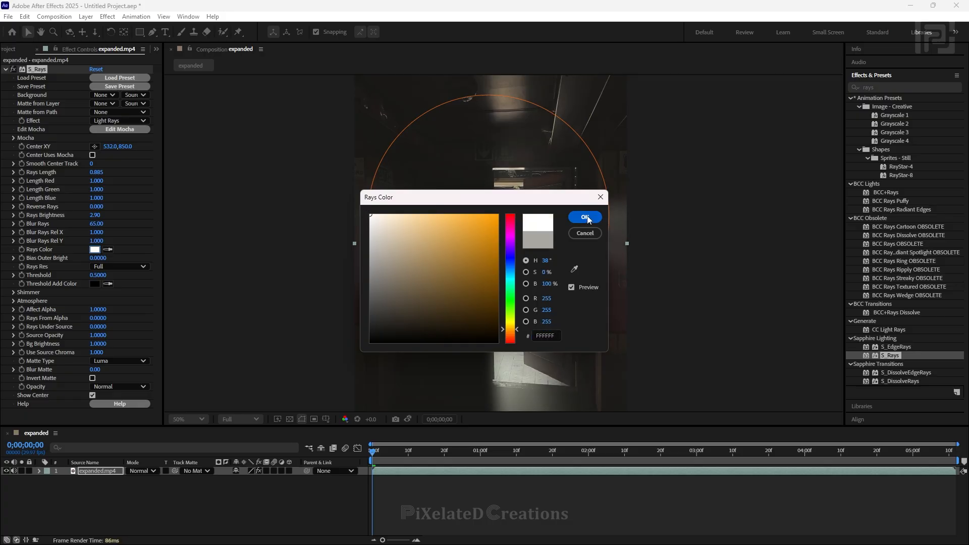
pyautogui.click(586, 218)
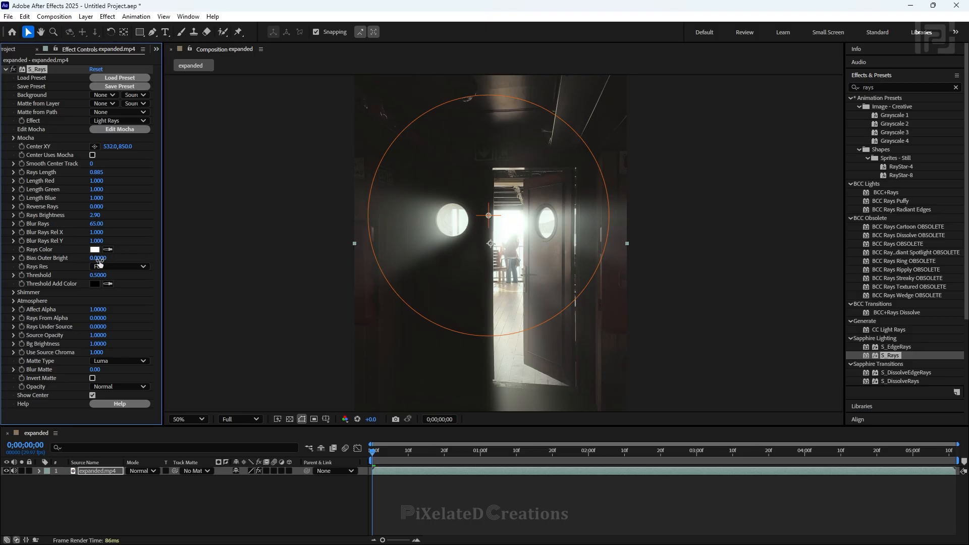
# Try Bias Outer Bright at 1.0000 and return it to 0.
pyautogui.moveTo(104, 259); pyautogui.dragTo(239, 256)
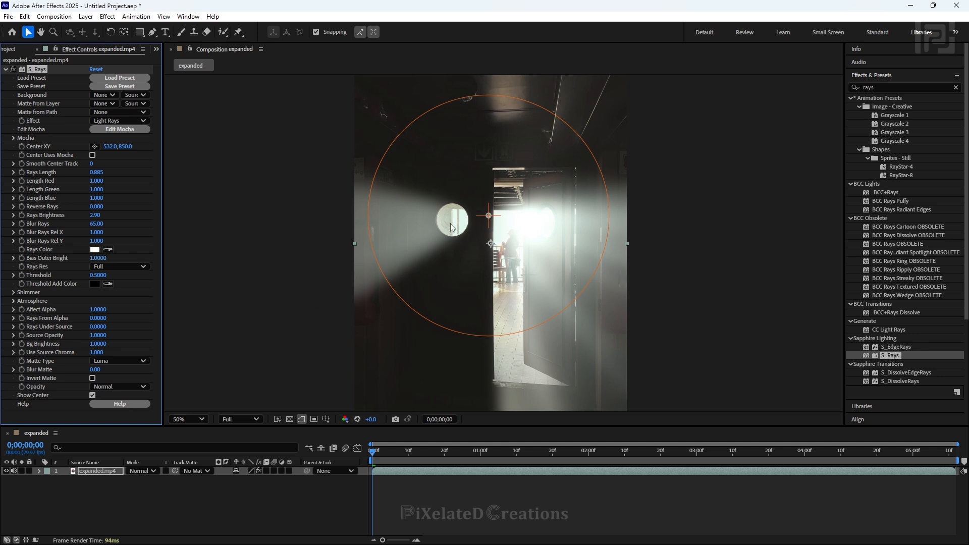
pyautogui.click(98, 258)
pyautogui.write('0')
pyautogui.press('Return')
pyautogui.click(129, 270)
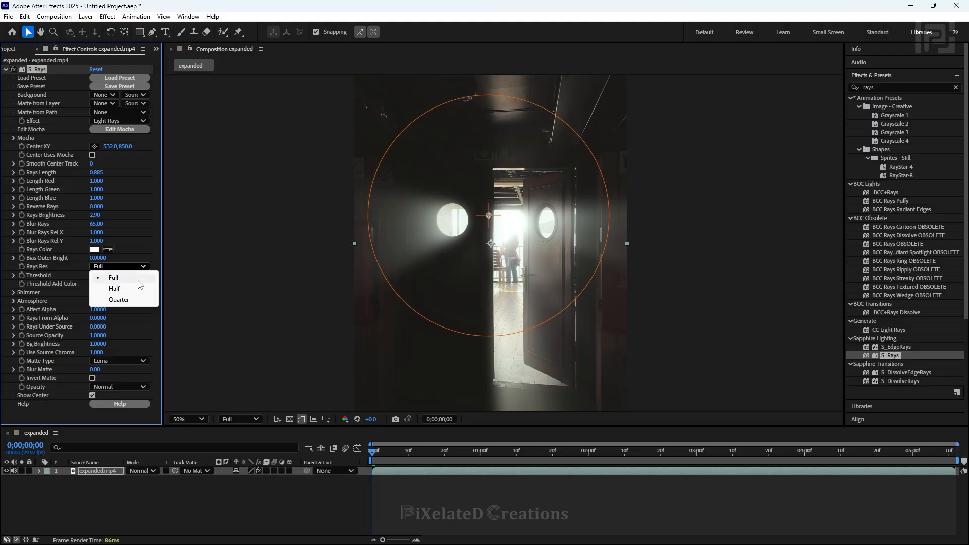
pyautogui.click(206, 284)
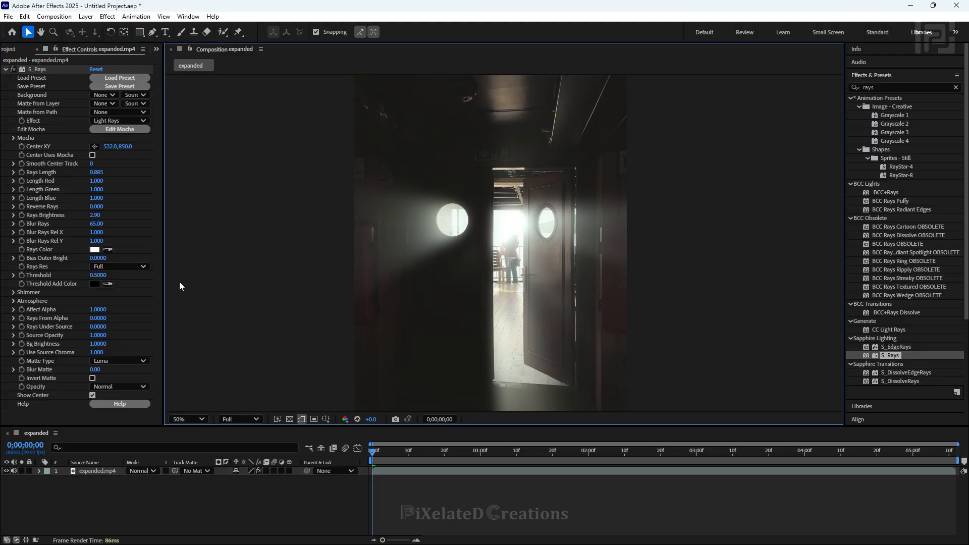
# Set the rays Threshold to 0.58 and reduce the Rays Brightness to 2.30.
pyautogui.moveTo(103, 277)
pyautogui.mouseDown()
pyautogui.moveTo(67, 284)
pyautogui.moveTo(98, 278)
pyautogui.mouseUp()
pyautogui.click(99, 277)
pyautogui.write('0.58')
pyautogui.press('Return')
pyautogui.moveTo(107, 275); pyautogui.dragTo(109, 276)
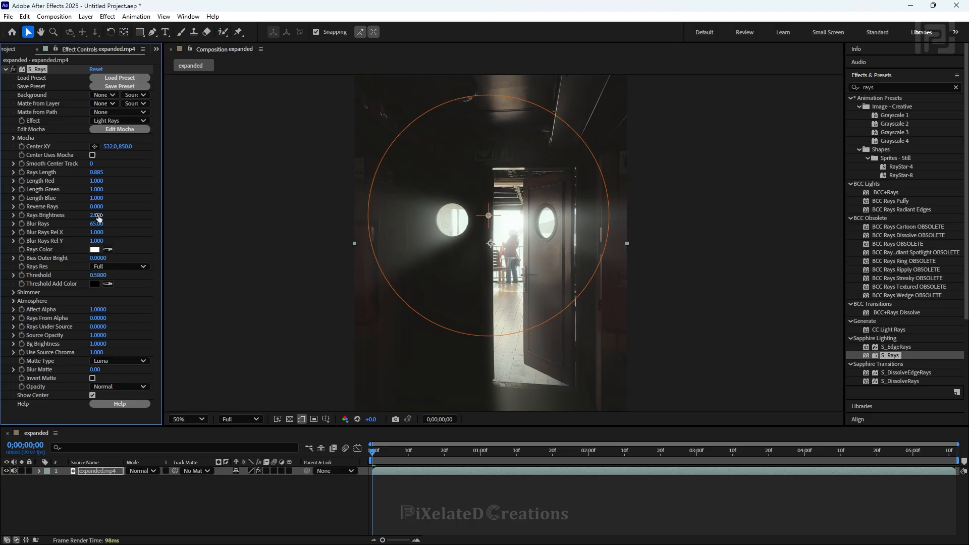
pyautogui.moveTo(98, 216); pyautogui.dragTo(96, 216)
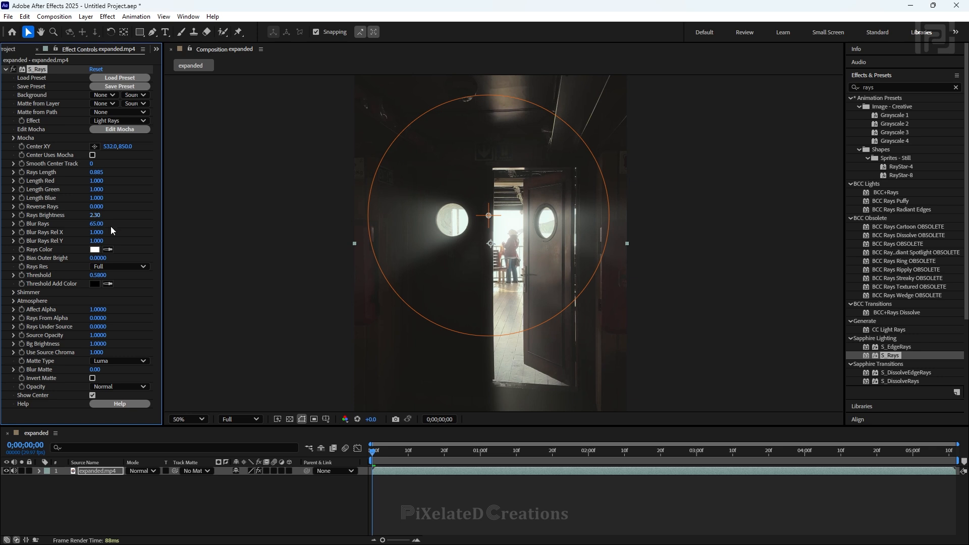
# Lower the rays Threshold to 0.5200 and raise the Blur Rays to 71.
pyautogui.moveTo(104, 275); pyautogui.dragTo(102, 276)
pyautogui.click(180, 262)
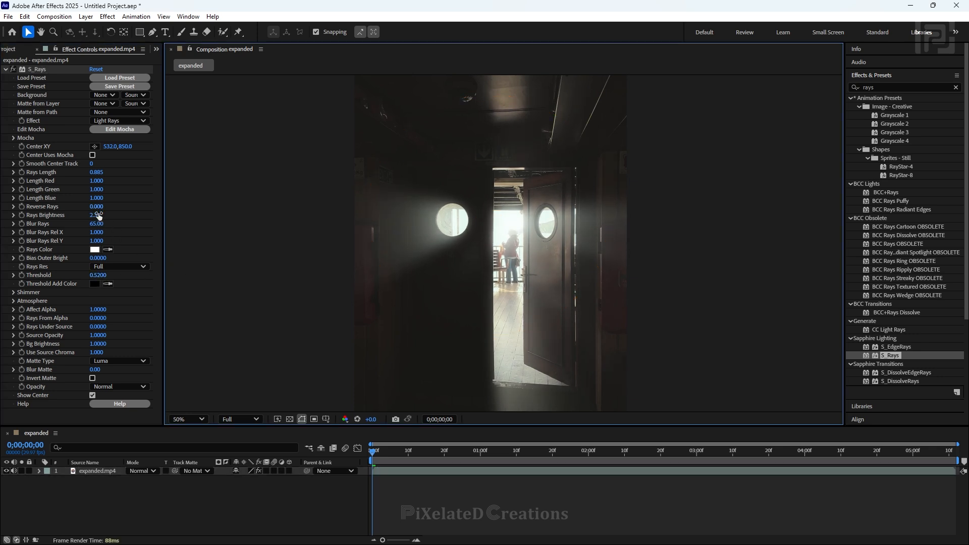
pyautogui.moveTo(99, 228); pyautogui.dragTo(102, 225)
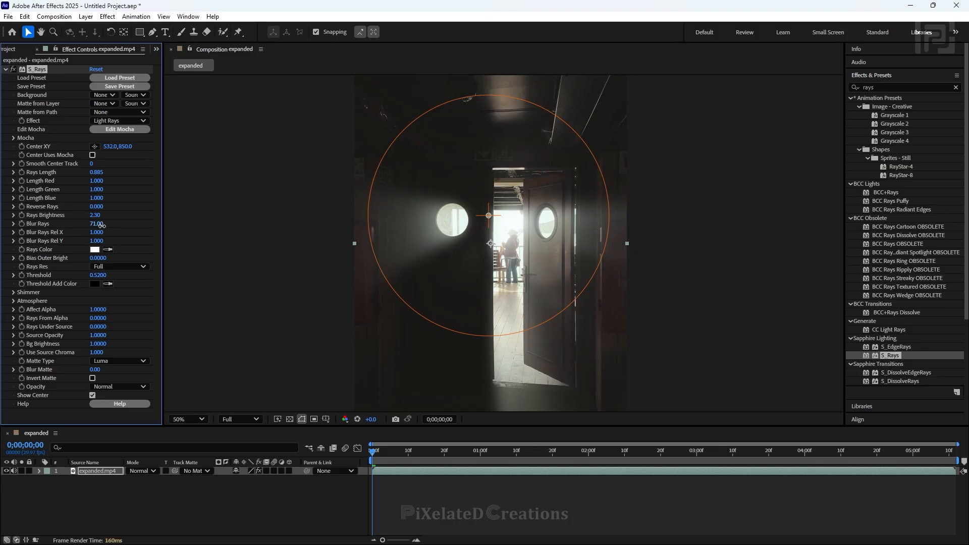
pyautogui.click(222, 243)
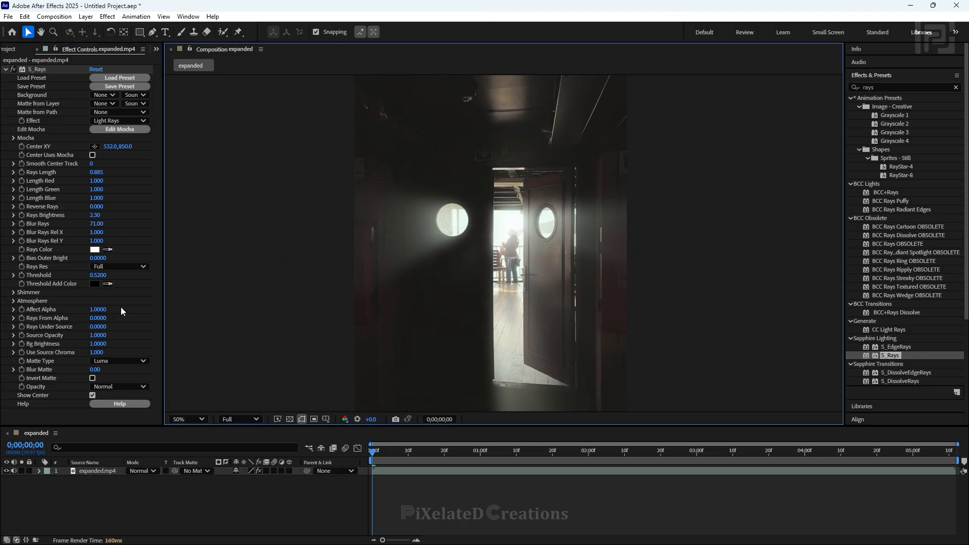
# Set the rays' Shimmer Amp to 2.200, Shimmer Freq to 79.10 and Shimmer Seed to 0.473.
pyautogui.click(13, 293)
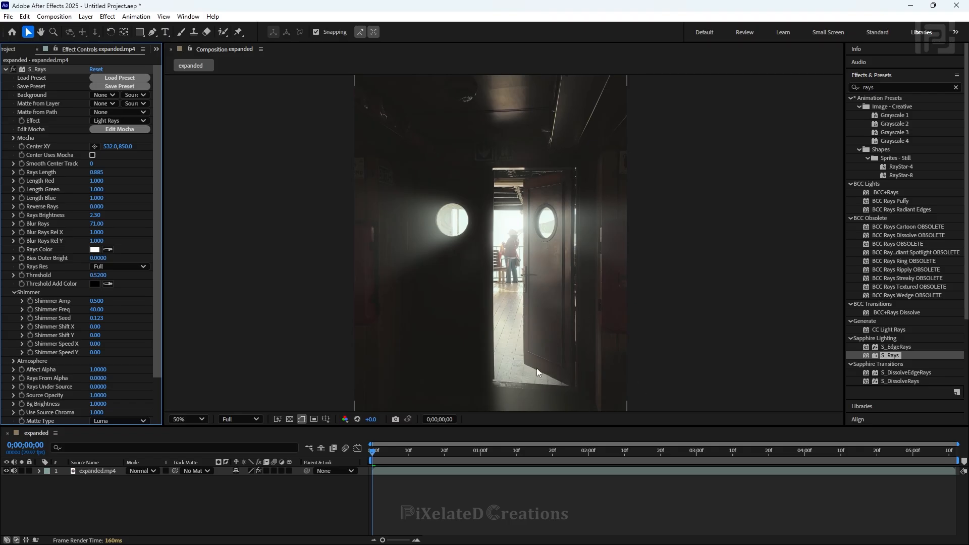
pyautogui.moveTo(103, 299); pyautogui.dragTo(165, 305)
pyautogui.moveTo(100, 310); pyautogui.dragTo(242, 311)
pyautogui.press('.')
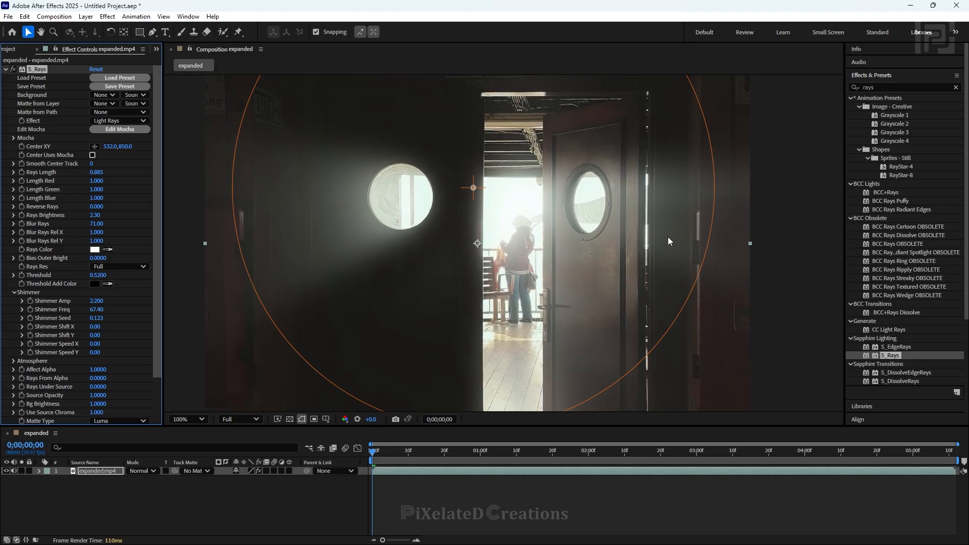
pyautogui.press(',')
pyautogui.moveTo(95, 313); pyautogui.dragTo(217, 325)
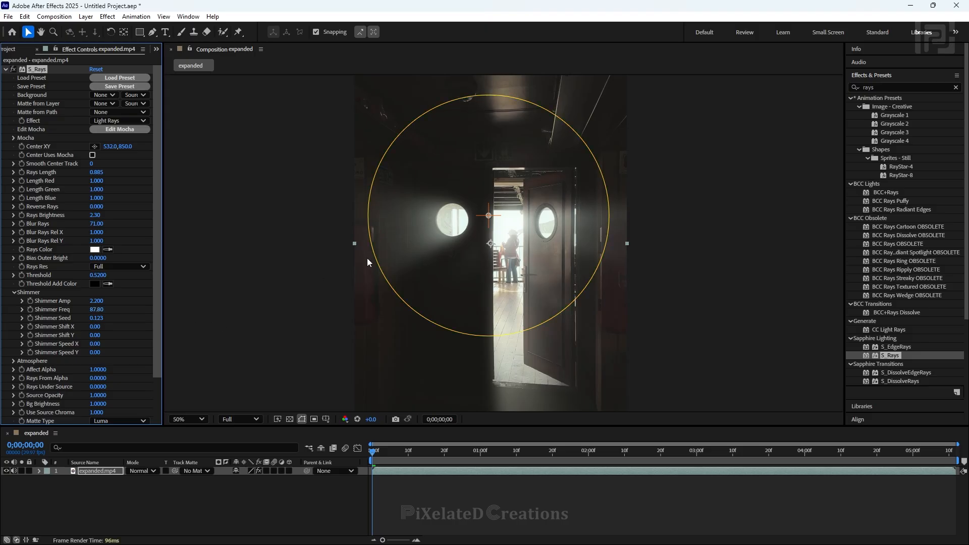
pyautogui.moveTo(97, 310); pyautogui.dragTo(65, 317)
pyautogui.moveTo(110, 317); pyautogui.dragTo(167, 335)
# Play back the shimmering rays and look through the remaining S_Rays parameters.
pyautogui.press('space')
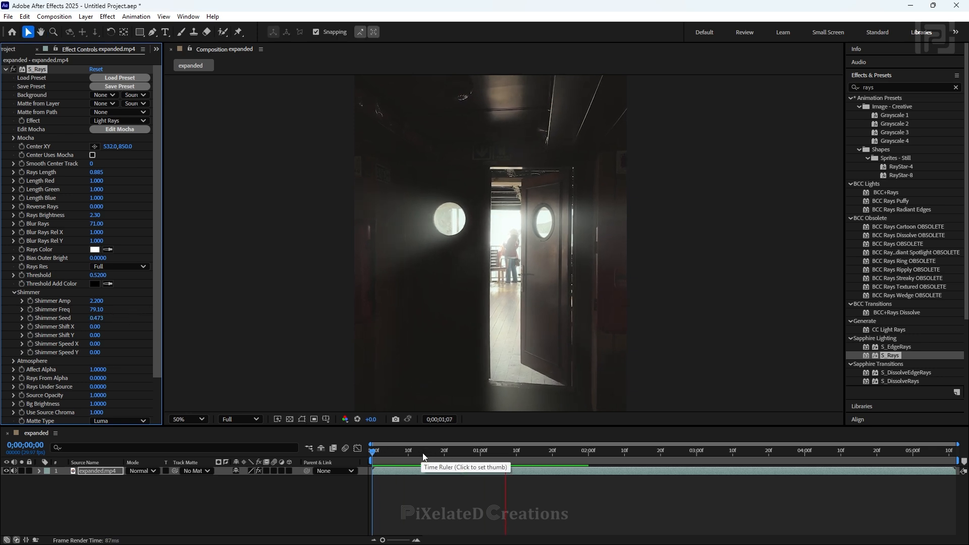
pyautogui.press('space')
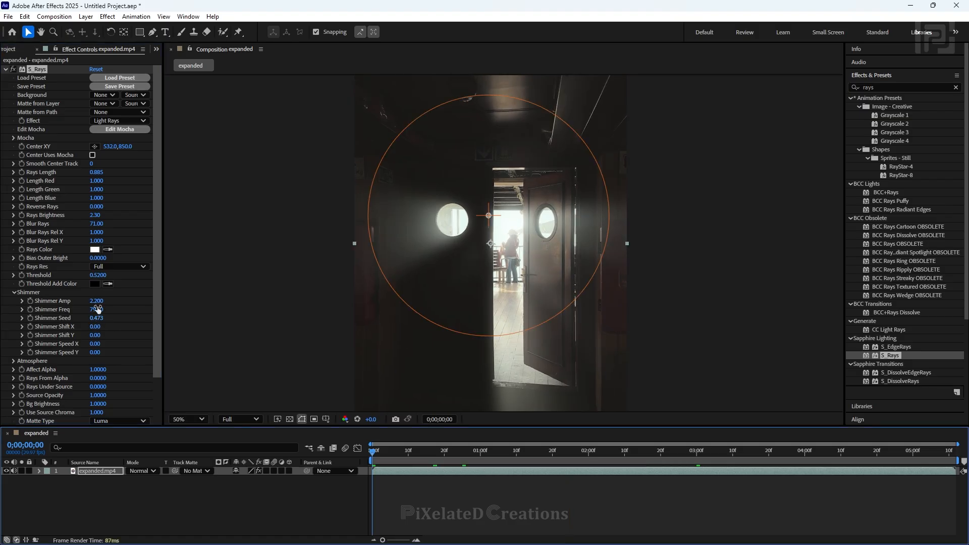
pyautogui.scroll(-3, 30, 317)
pyautogui.click(14, 317)
pyautogui.click(15, 317)
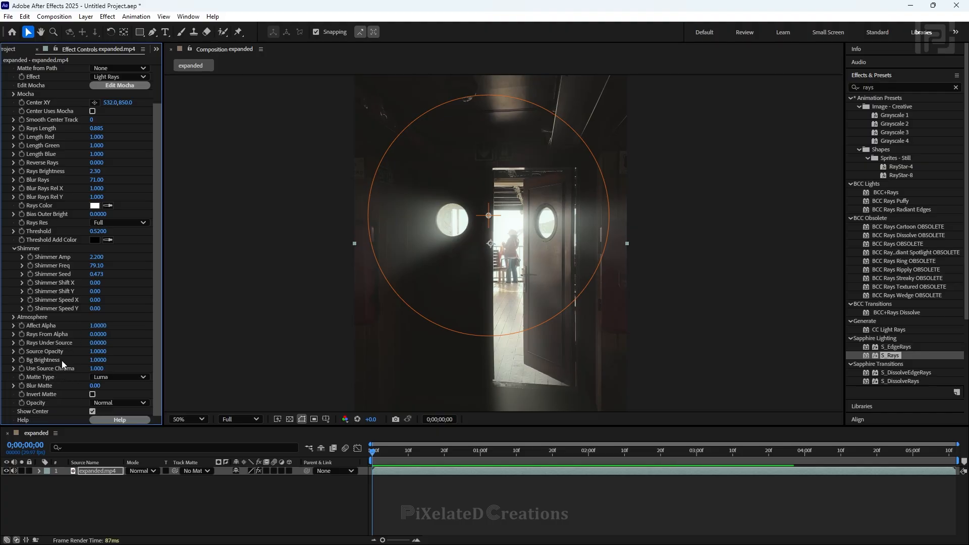
pyautogui.scroll(3, 43, 338)
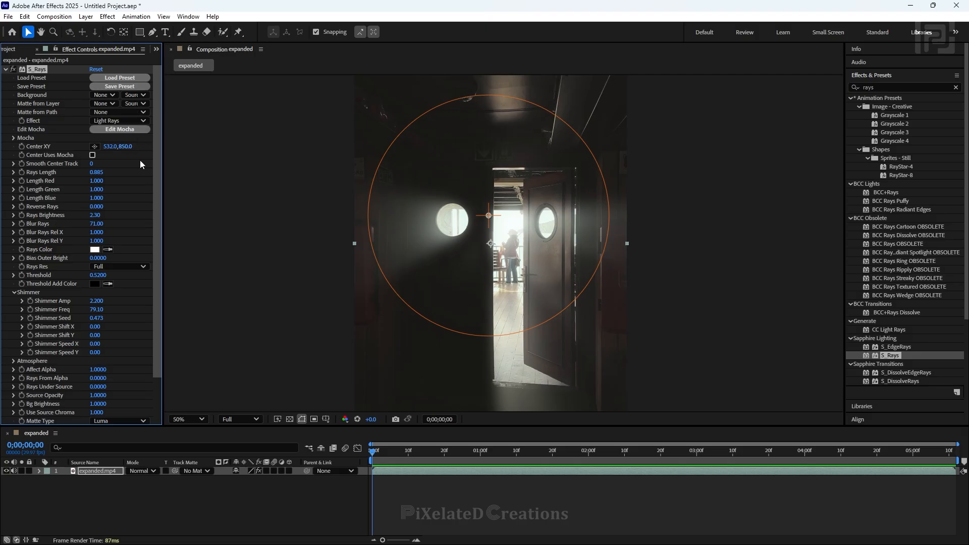
# Preview S_Rays presets such as Blaster, Kleig Lights, Glamour Girl Gleam and Rainbow Rays, and leave the preset browser without loading one.
pyautogui.click(120, 78)
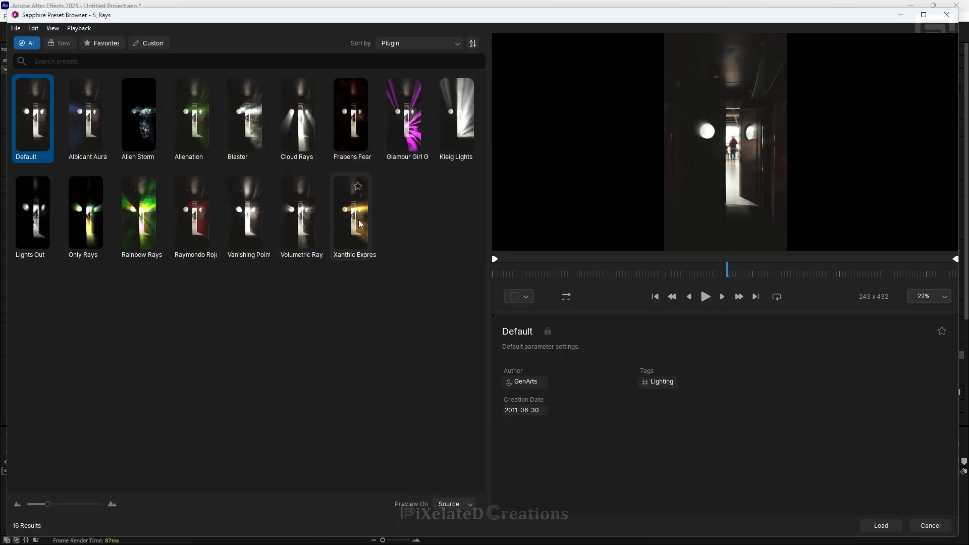
pyautogui.click(339, 232)
pyautogui.click(311, 223)
pyautogui.click(246, 223)
pyautogui.click(247, 121)
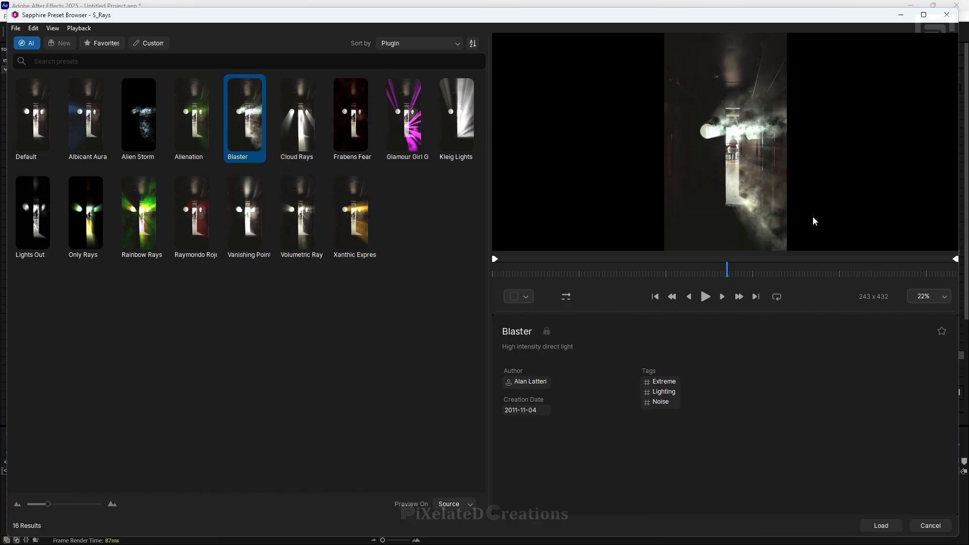
pyautogui.click(287, 126)
pyautogui.click(447, 135)
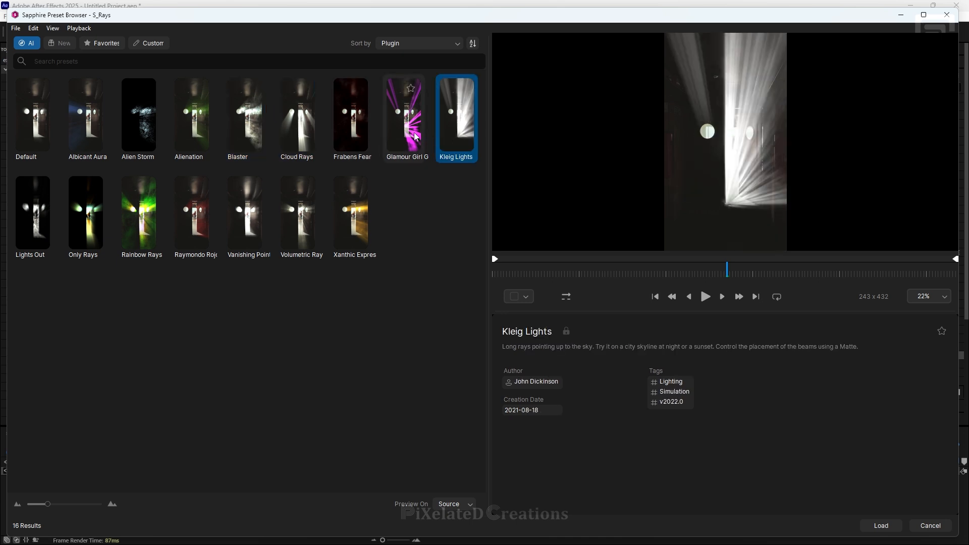
pyautogui.click(404, 134)
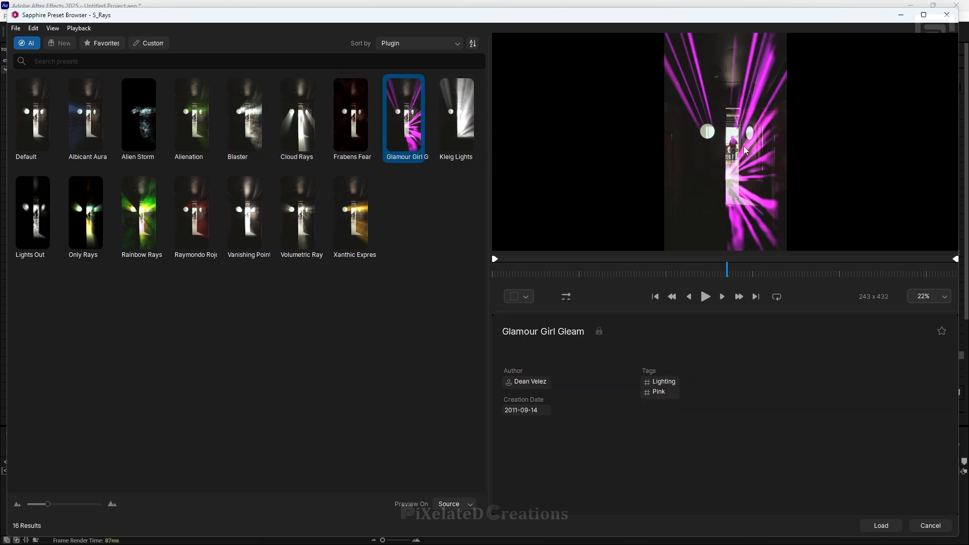
pyautogui.click(149, 143)
pyautogui.click(144, 232)
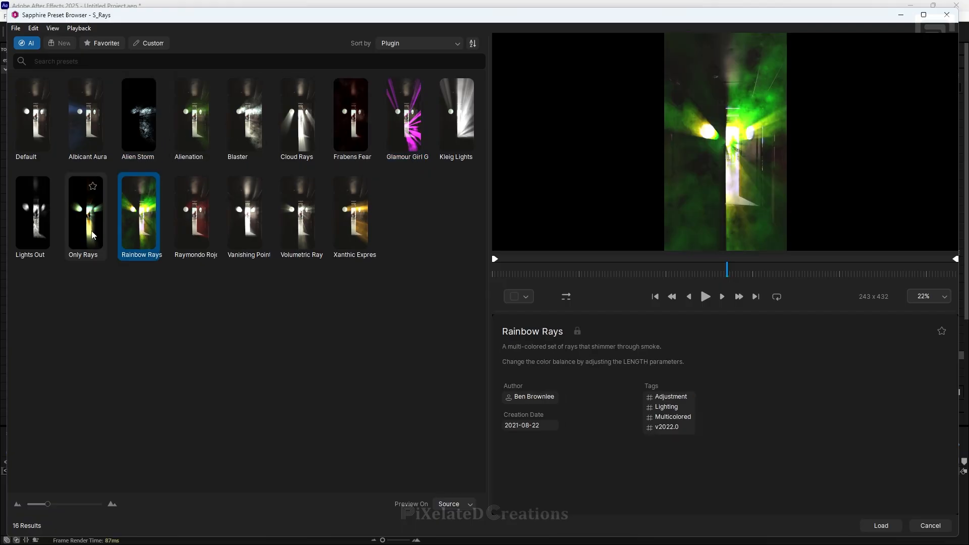
pyautogui.click(46, 224)
pyautogui.click(86, 215)
pyautogui.click(47, 140)
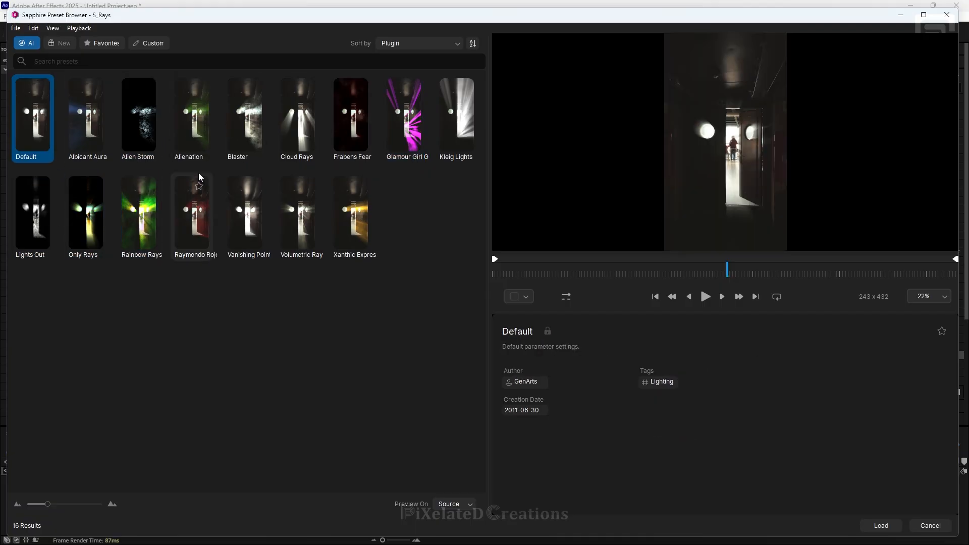
pyautogui.click(939, 525)
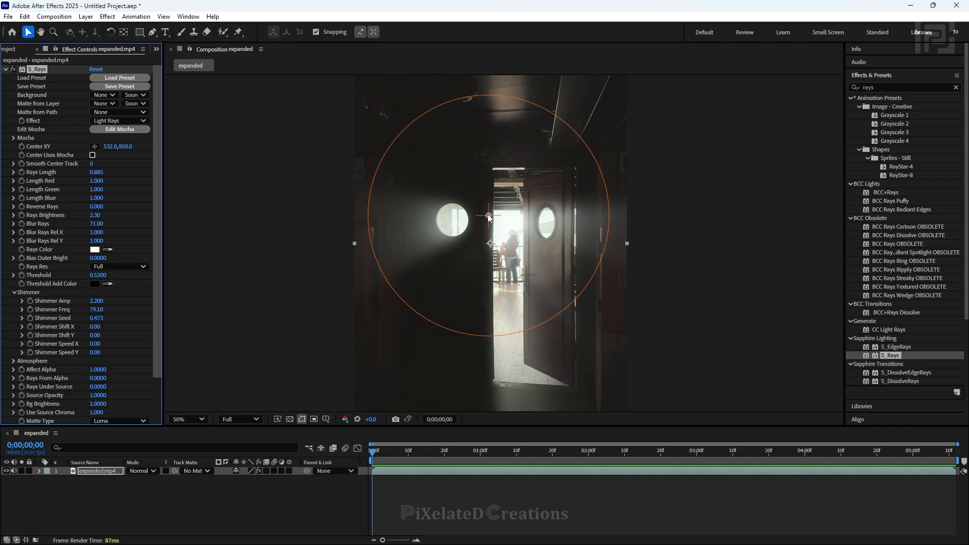
# Move the rays' center to 520.0, 856.0 and play back the result.
pyautogui.moveTo(488, 217); pyautogui.dragTo(478, 216)
pyautogui.press('space')
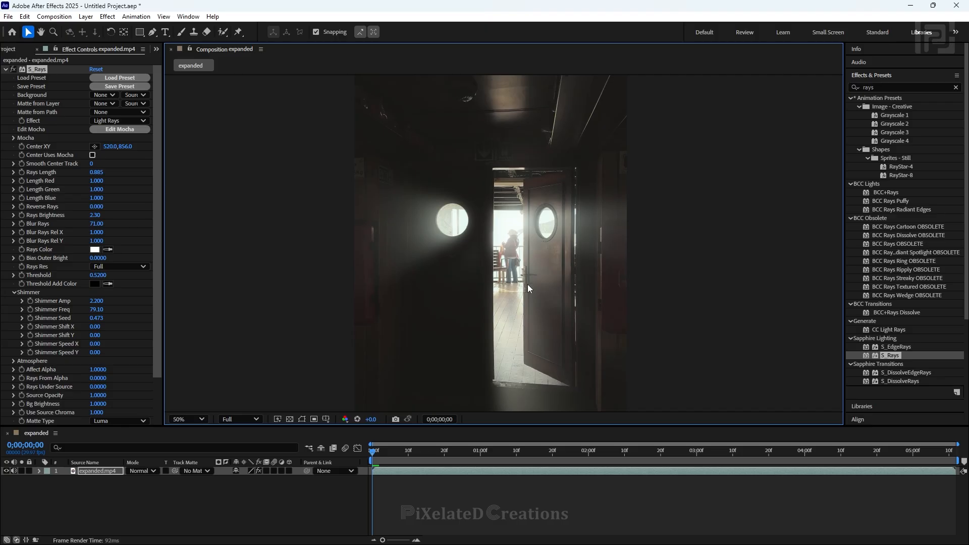
pyautogui.press('space')
# Open S_Rays in Sapphire Mocha and place the Center tracker's search area around the round window in the wall.
pyautogui.click(124, 130)
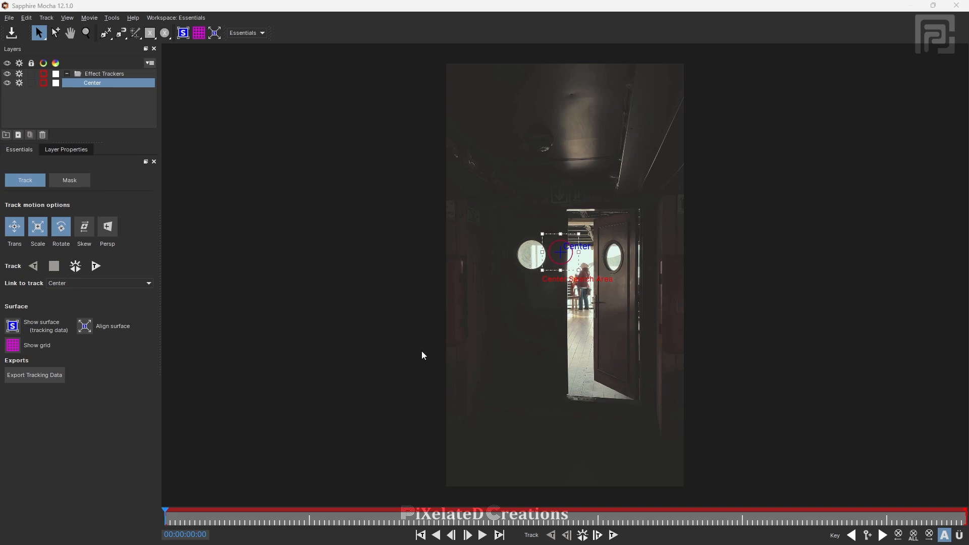
pyautogui.scroll(4, 590, 252)
pyautogui.scroll(3, 521, 229)
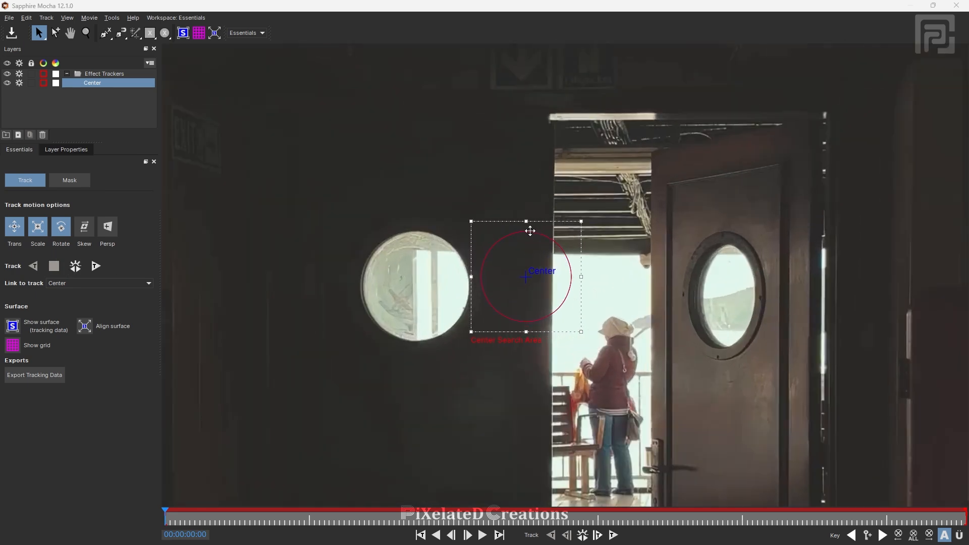
pyautogui.scroll(1, 530, 230)
pyautogui.moveTo(562, 220); pyautogui.dragTo(473, 210)
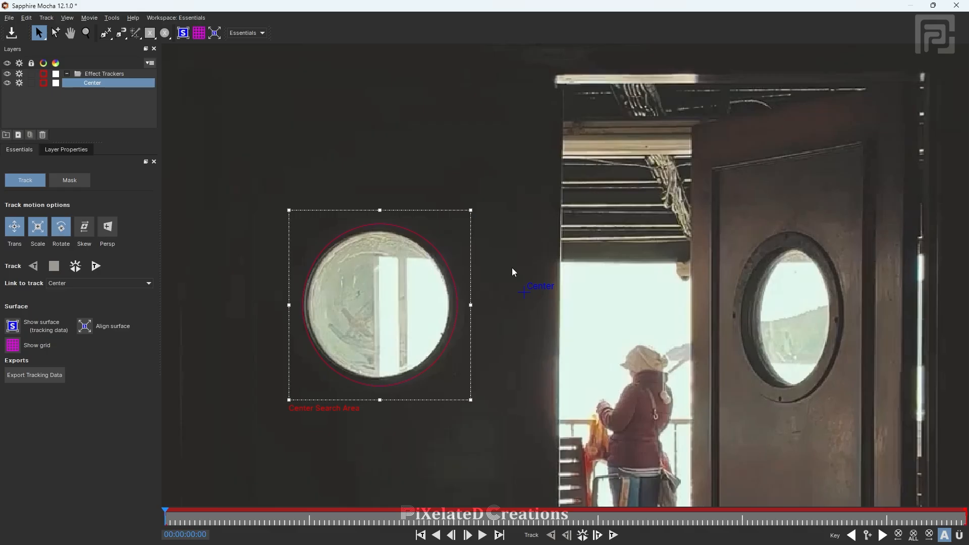
# Move the tracker's Center point to the upper edge of the bright doorway and re-center the search area on the round window.
pyautogui.moveTo(525, 292); pyautogui.dragTo(541, 273)
pyautogui.moveTo(541, 274); pyautogui.dragTo(546, 268)
pyautogui.moveTo(409, 210); pyautogui.dragTo(408, 211)
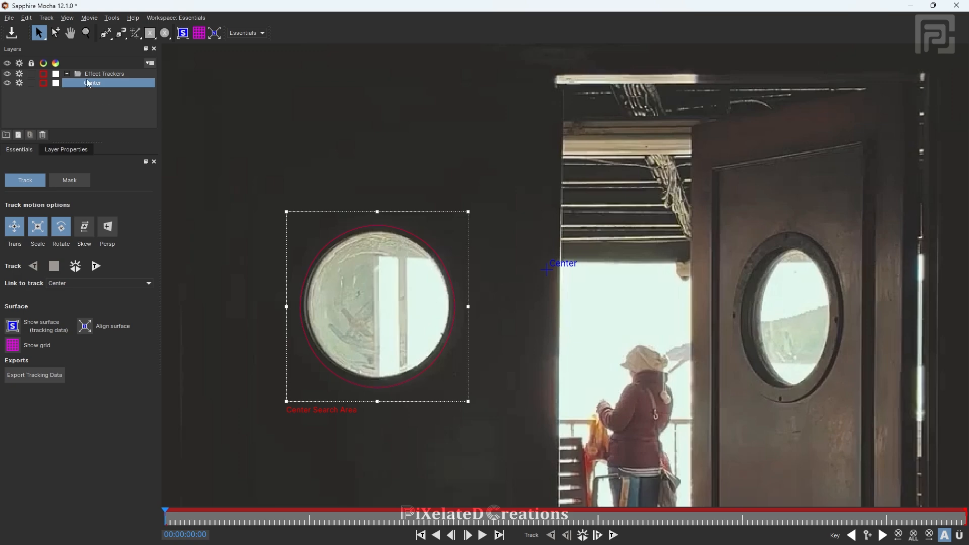
# Track the Center layer through the clip, save the tracking data and close Mocha.
pyautogui.click(583, 535)
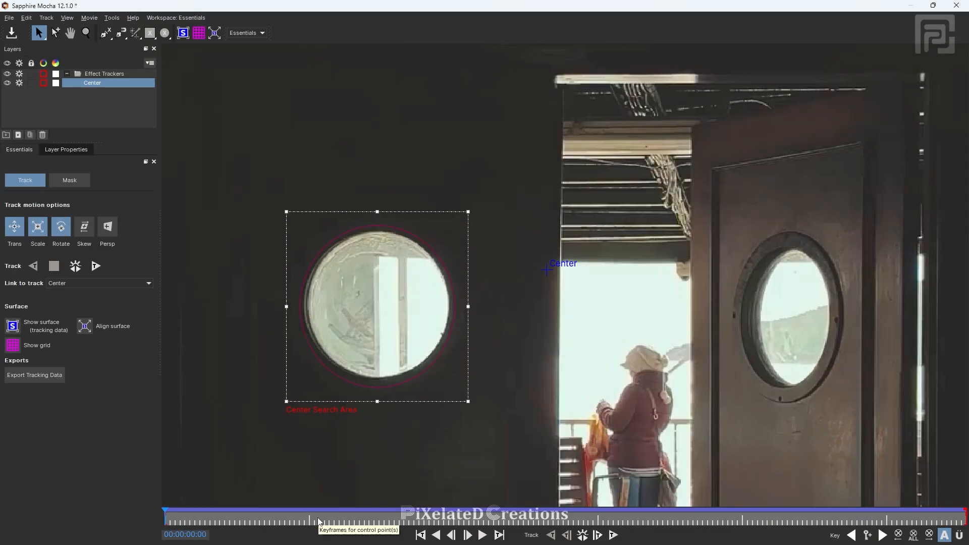
pyautogui.moveTo(166, 520)
pyautogui.mouseDown()
pyautogui.moveTo(822, 528)
pyautogui.moveTo(165, 524)
pyautogui.mouseUp()
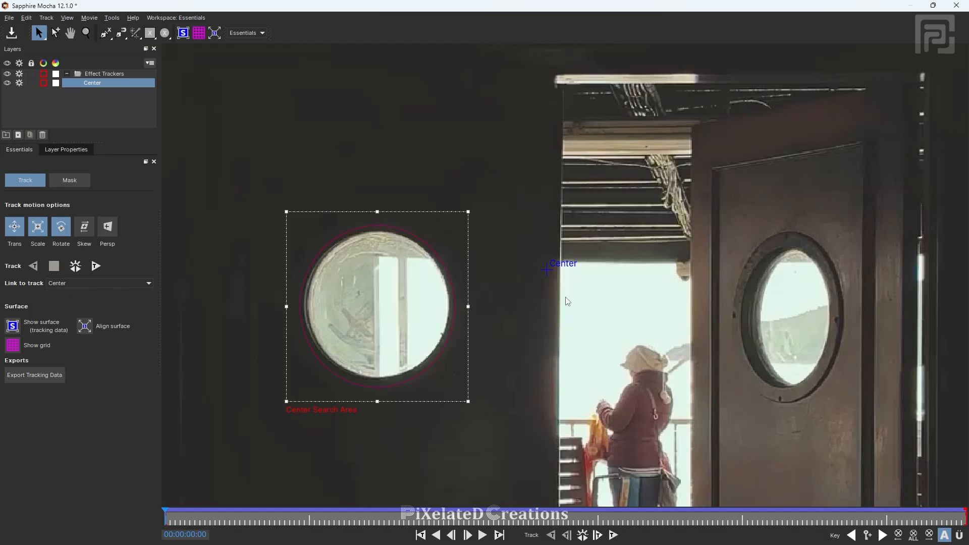
pyautogui.click(11, 34)
pyautogui.click(956, 5)
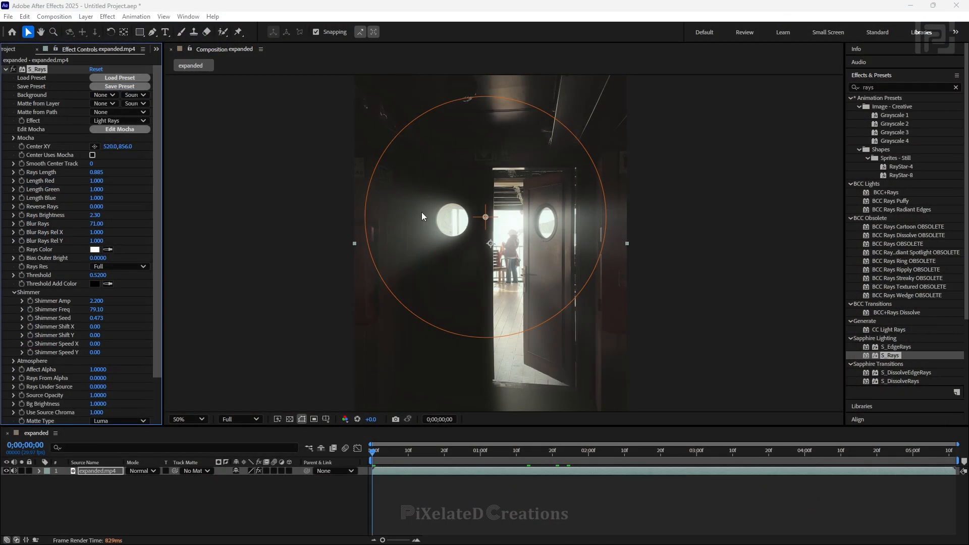
# Enable Center Uses Mocha for S_Rays and move the manual Center XY to 342.0, 494.0 to test the tracked rays.
pyautogui.moveTo(489, 216); pyautogui.dragTo(582, 326)
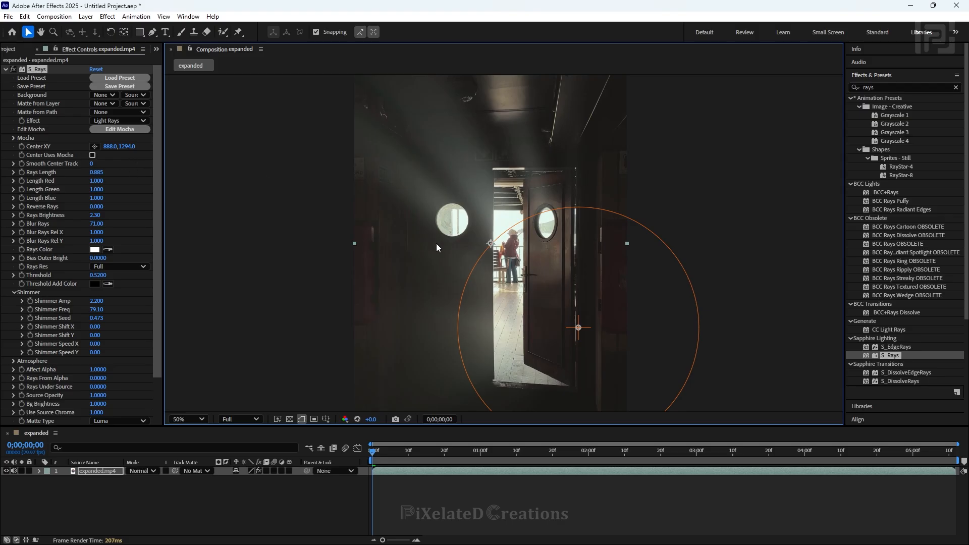
pyautogui.click(92, 155)
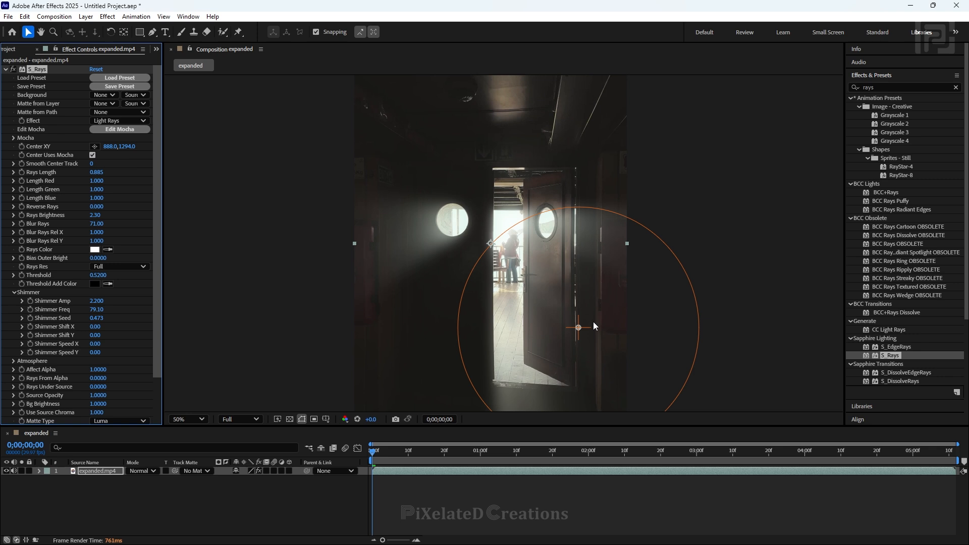
pyautogui.moveTo(578, 328); pyautogui.dragTo(440, 126)
pyautogui.moveTo(382, 458); pyautogui.dragTo(335, 453)
pyautogui.click(700, 268)
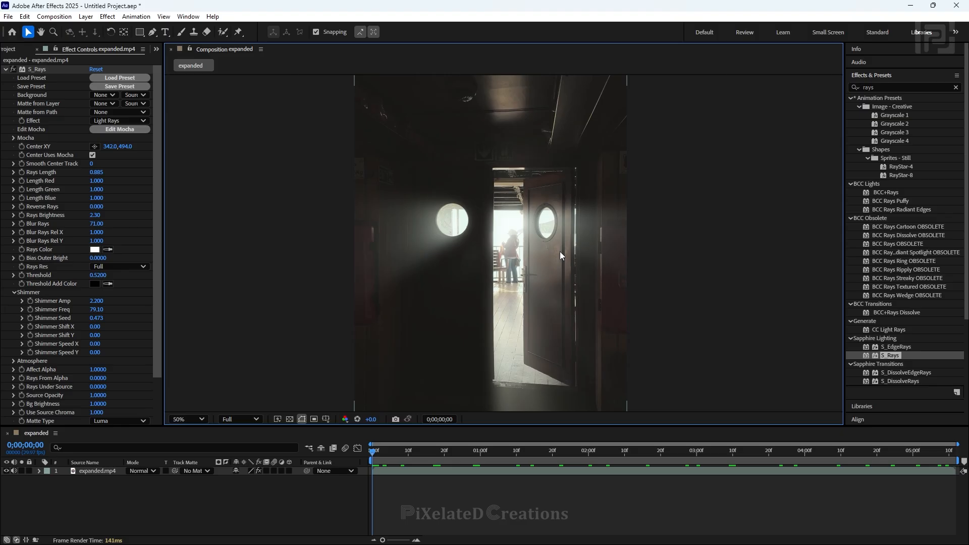
# Collapse and turn off the S_Rays effect, and select the expanded.mp4 layer.
pyautogui.click(5, 69)
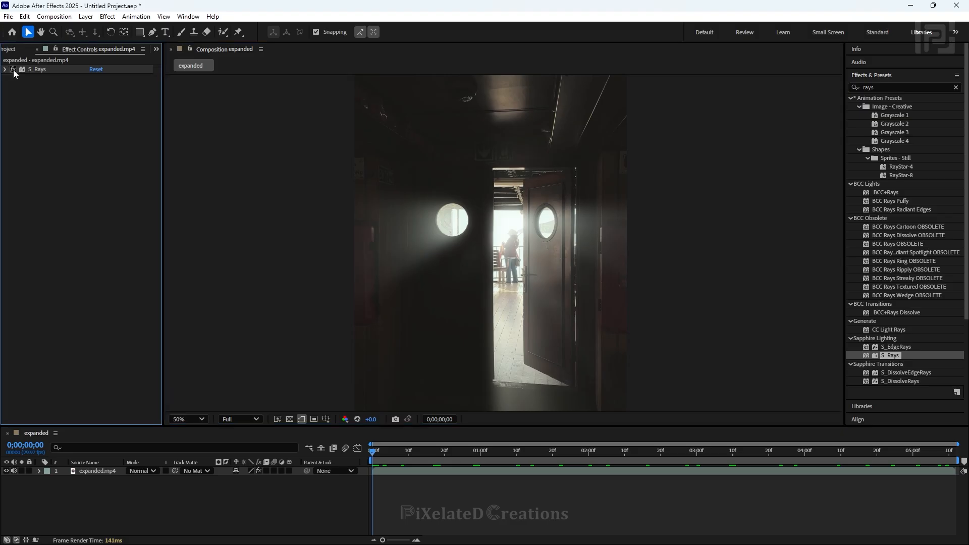
pyautogui.click(13, 69)
pyautogui.click(451, 471)
pyautogui.hotkey('ctrl', 'space')
# Search the effects for s_lens and apply S_LensFlare to the expanded.mp4 footage.
pyautogui.click(878, 88)
pyautogui.click(955, 87)
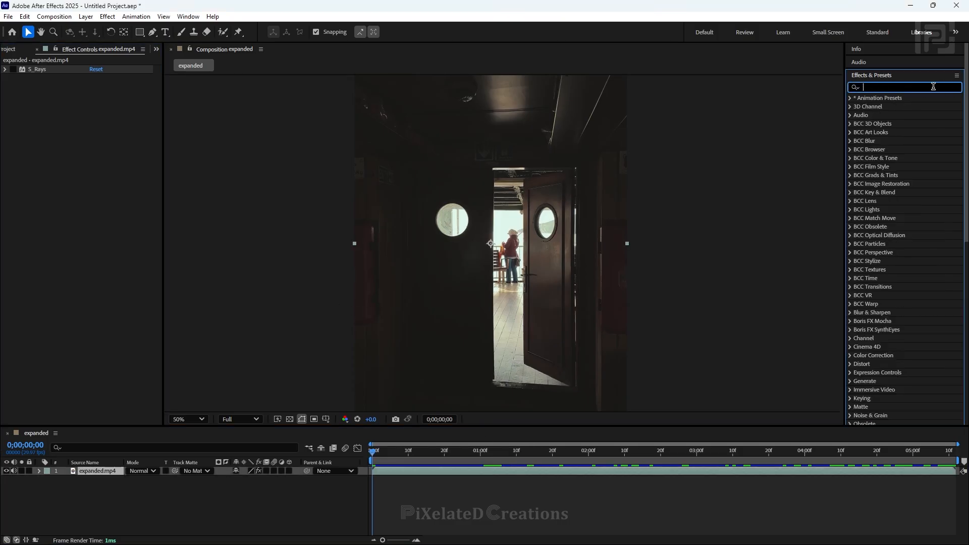
pyautogui.write('s_')
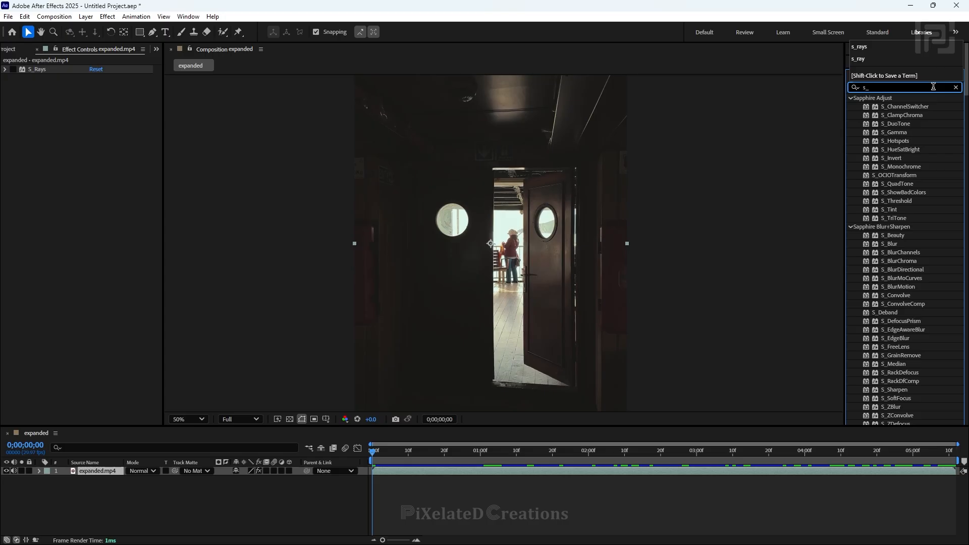
pyautogui.write('len')
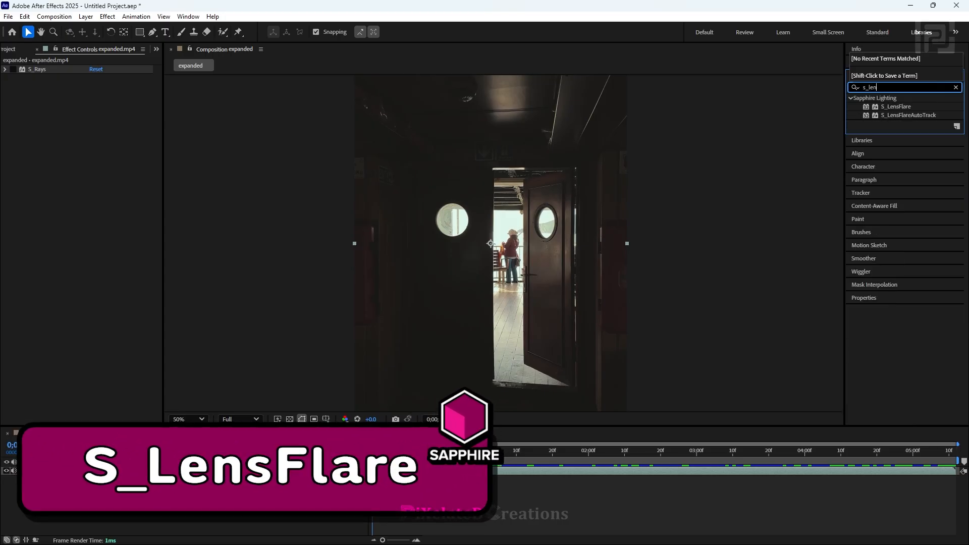
pyautogui.moveTo(903, 106); pyautogui.dragTo(511, 150)
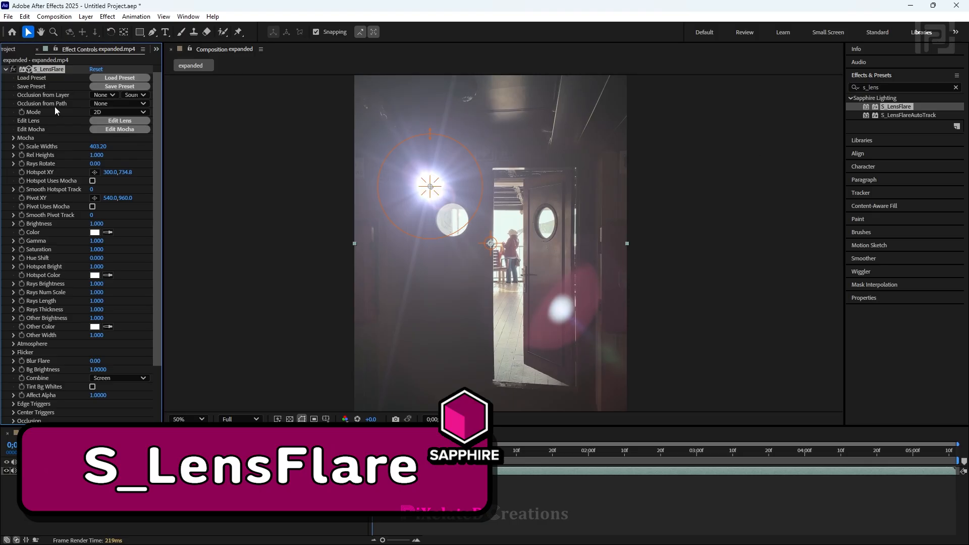
pyautogui.scroll(1, 55, 126)
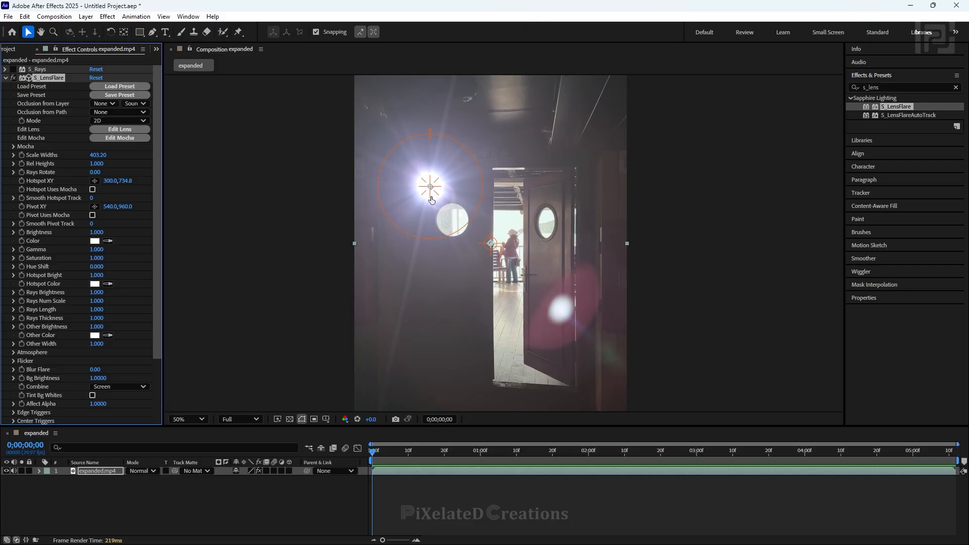
# Open the S_LensFlare preset browser and preview the 30mm Tokina, 105mm Prime ver2 and They Came at Night ver2 presets.
pyautogui.click(132, 87)
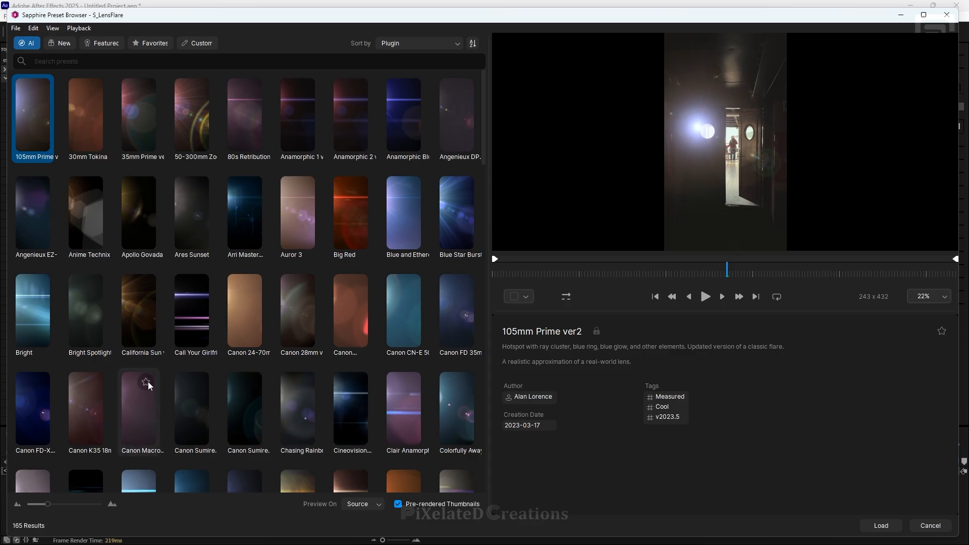
pyautogui.moveTo(483, 99); pyautogui.dragTo(482, 370)
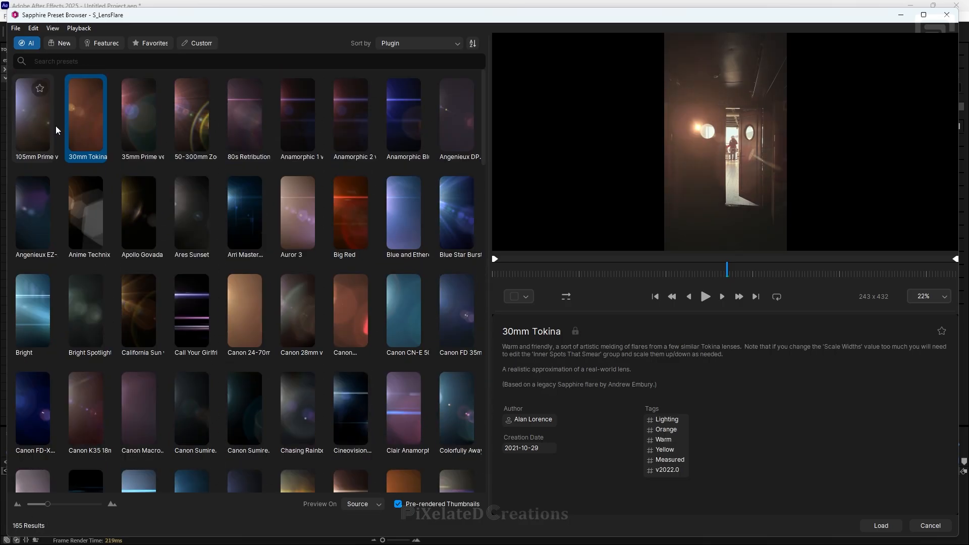
pyautogui.click(51, 125)
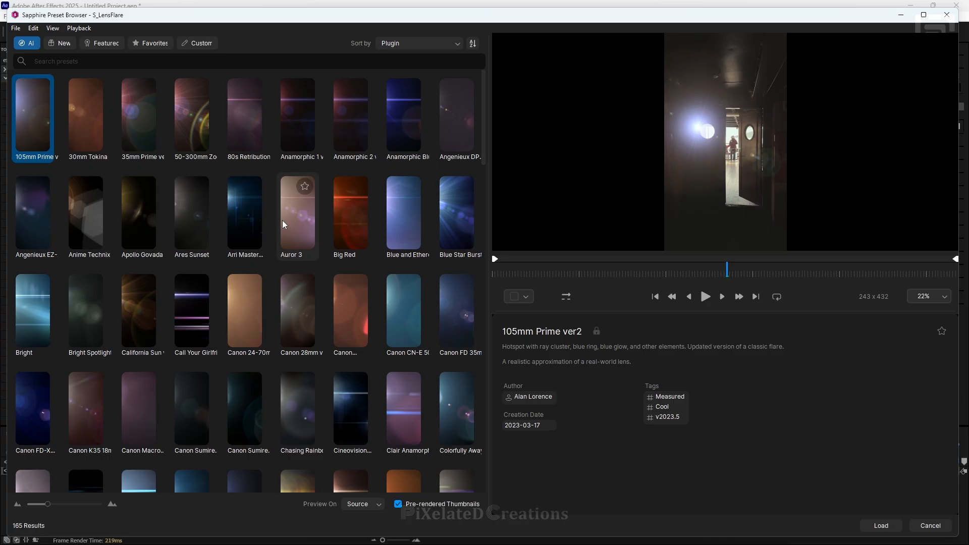
pyautogui.scroll(-15, 262, 316)
pyautogui.scroll(-6, 258, 331)
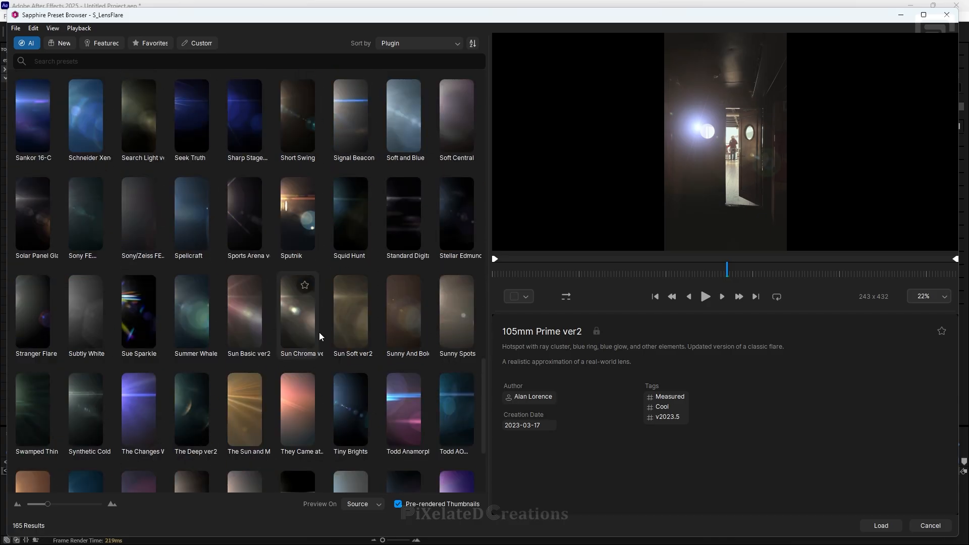
pyautogui.click(295, 263)
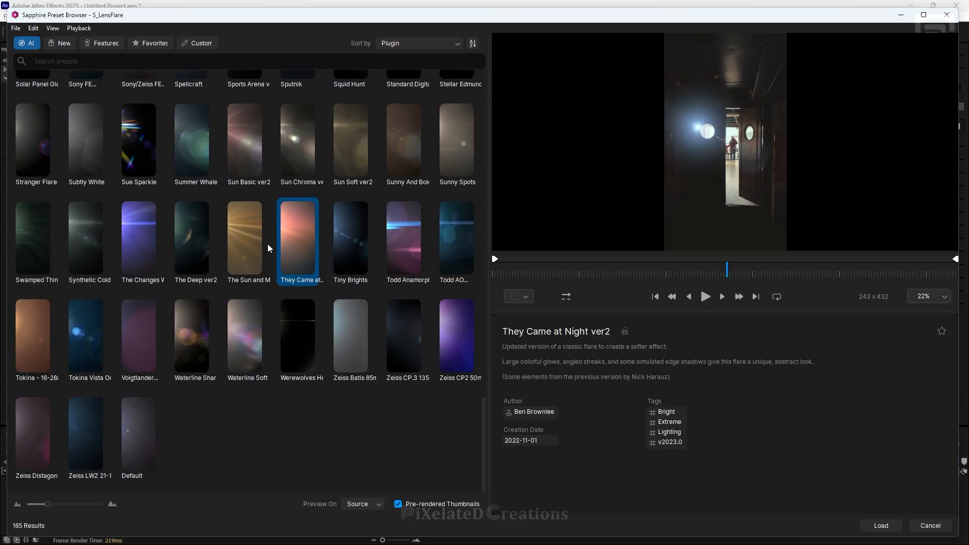
# Preview the Sue Sparkle, Sun Basic ver2, Sun Chroma, The Sun and Me, The Deep ver2, The Changes and Synthetic Cold flare presets.
pyautogui.click(130, 141)
pyautogui.click(245, 144)
pyautogui.click(292, 145)
pyautogui.click(245, 232)
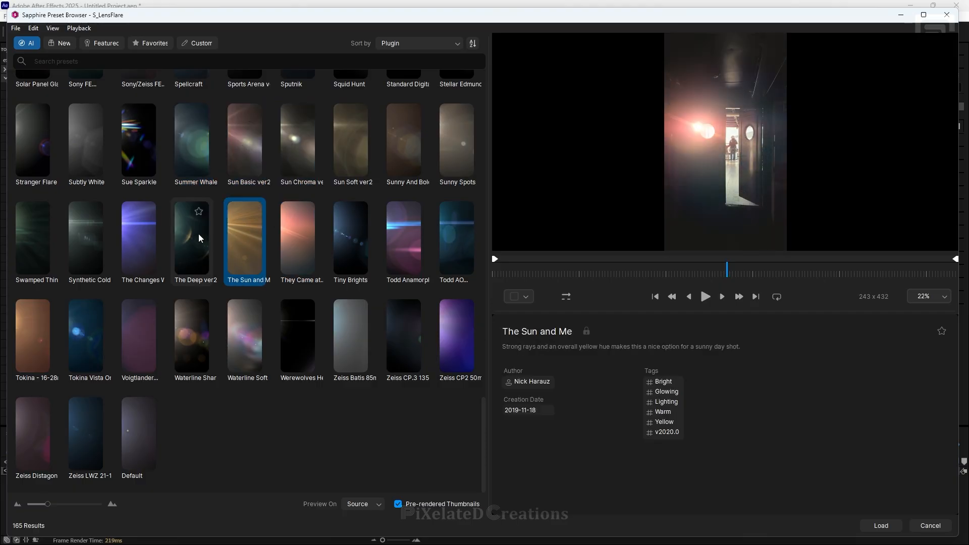
pyautogui.click(191, 238)
pyautogui.click(139, 243)
pyautogui.click(85, 246)
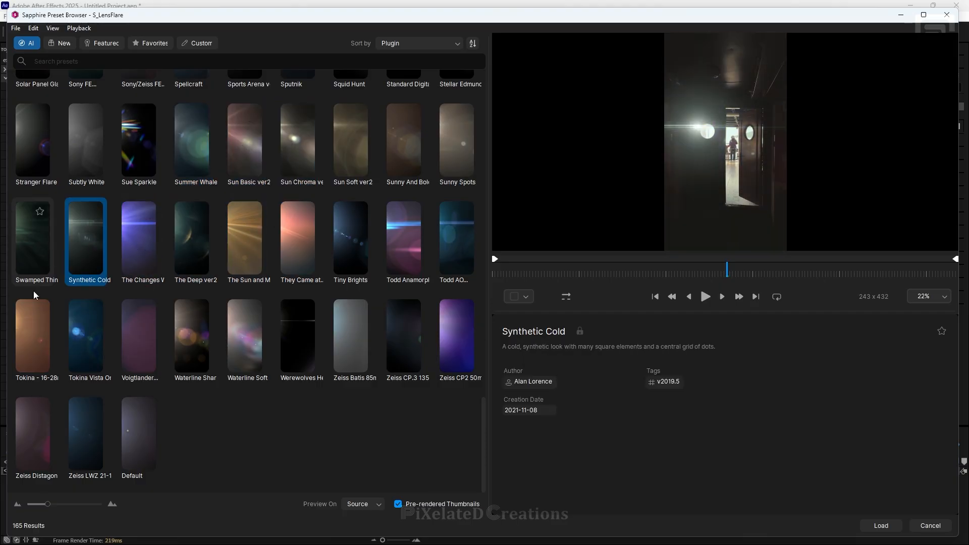
# Preview the Tokina Vista, Voigtlander and both Waterline flare presets, and compare them with They Came at Night ver2 and The Sun and Me.
pyautogui.click(85, 344)
pyautogui.click(135, 340)
pyautogui.click(177, 337)
pyautogui.click(235, 343)
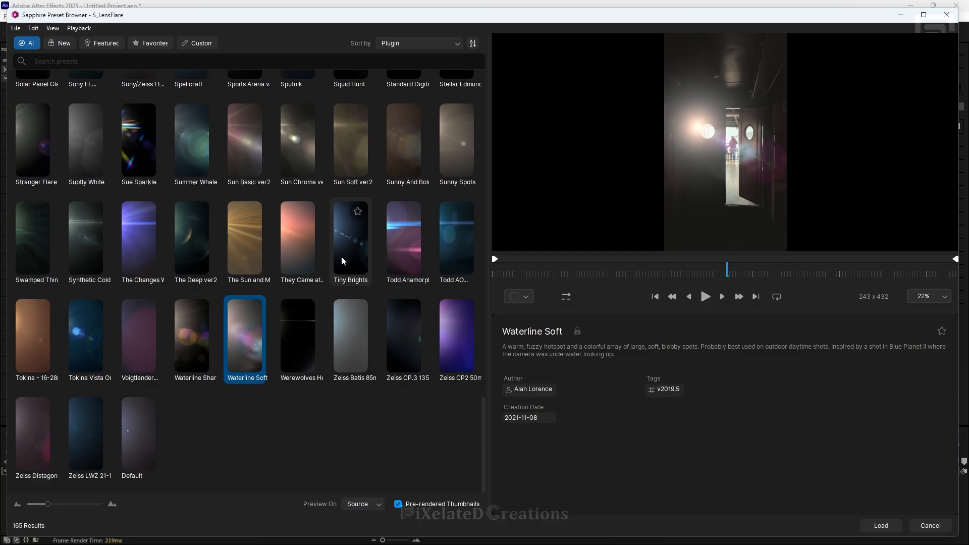
pyautogui.click(302, 251)
pyautogui.click(252, 252)
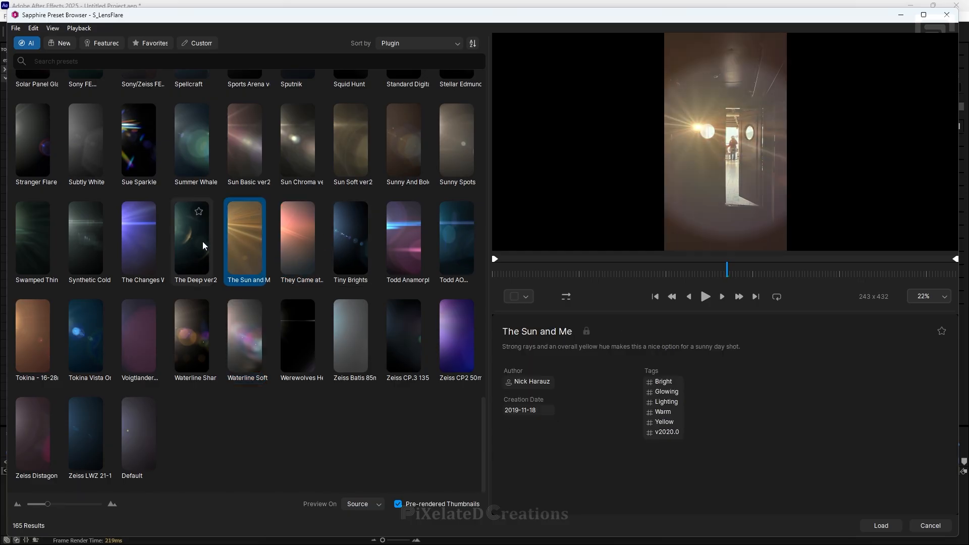
# Search the flare presets for summer and load the Summer Whales preset.
pyautogui.click(197, 152)
pyautogui.click(87, 66)
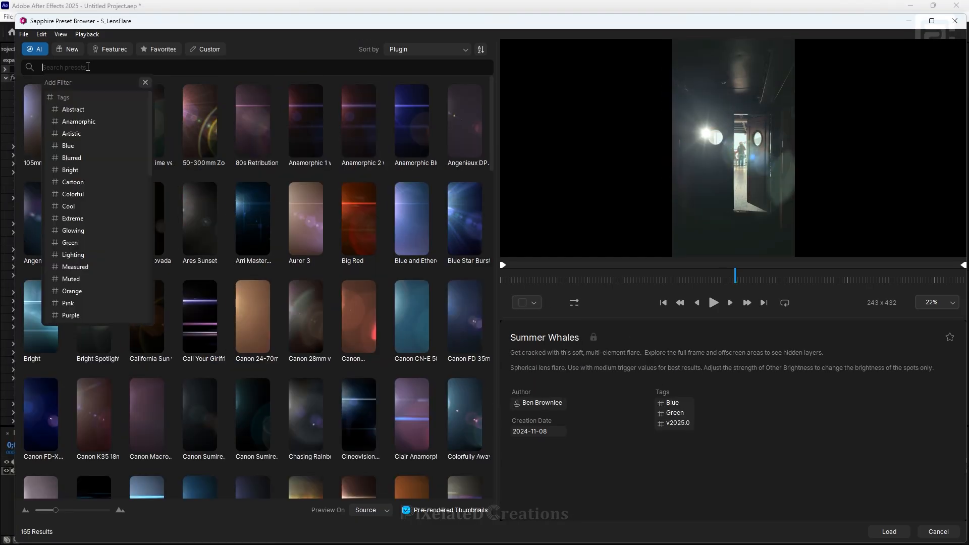
pyautogui.write('summe')
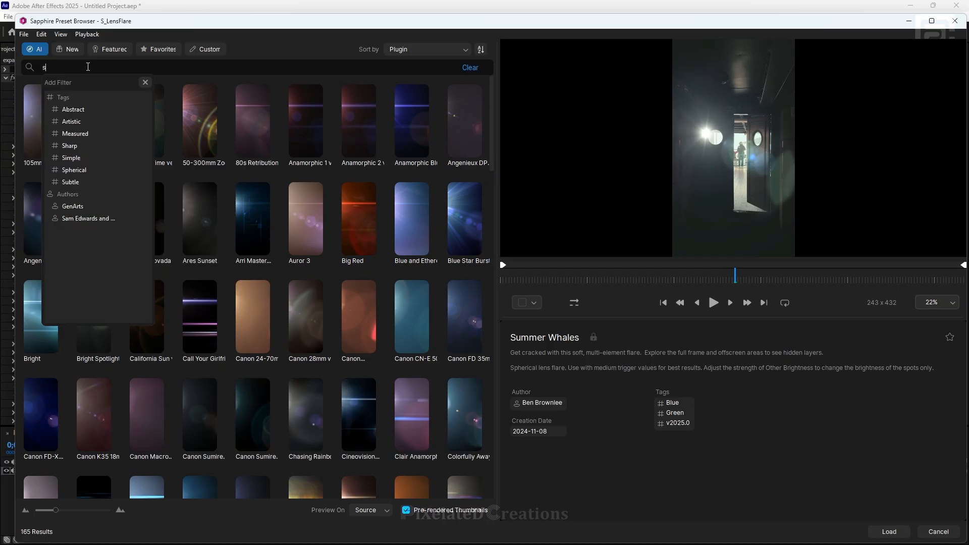
pyautogui.click(242, 160)
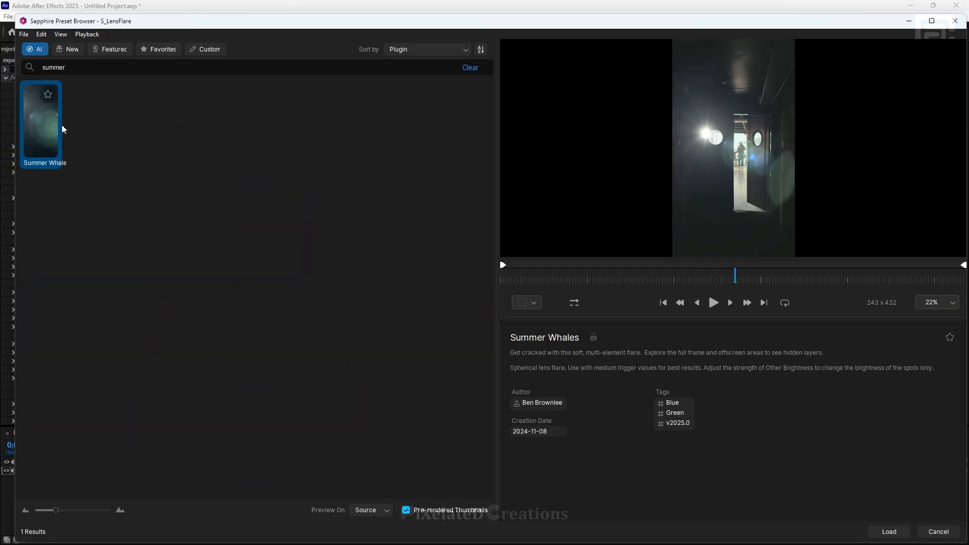
pyautogui.click(889, 531)
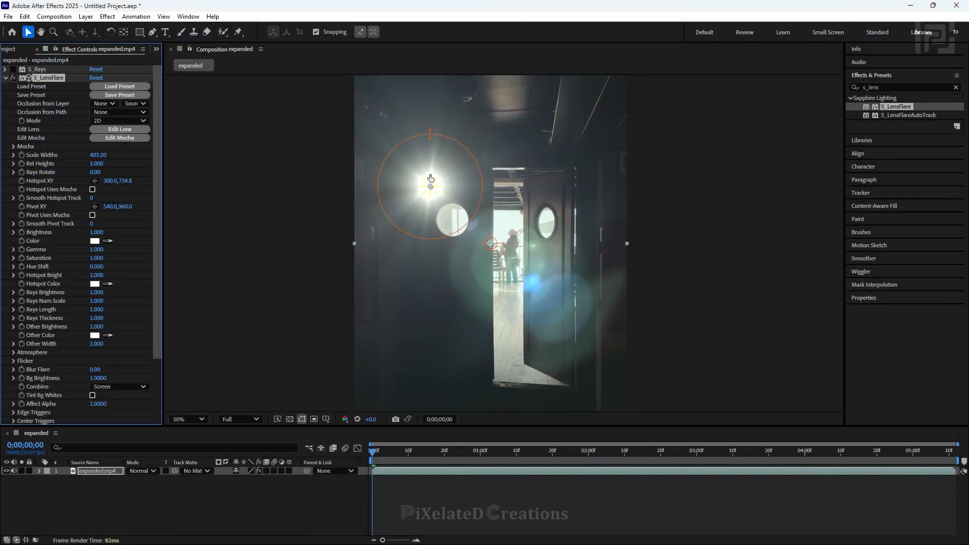
# Move the flare's hotspot to the dark wall beside the doorway, at about 526.5, 859.8, and its pivot to about 804.0, 1152.0.
pyautogui.moveTo(431, 187); pyautogui.dragTo(490, 223)
pyautogui.scroll(3, 491, 224)
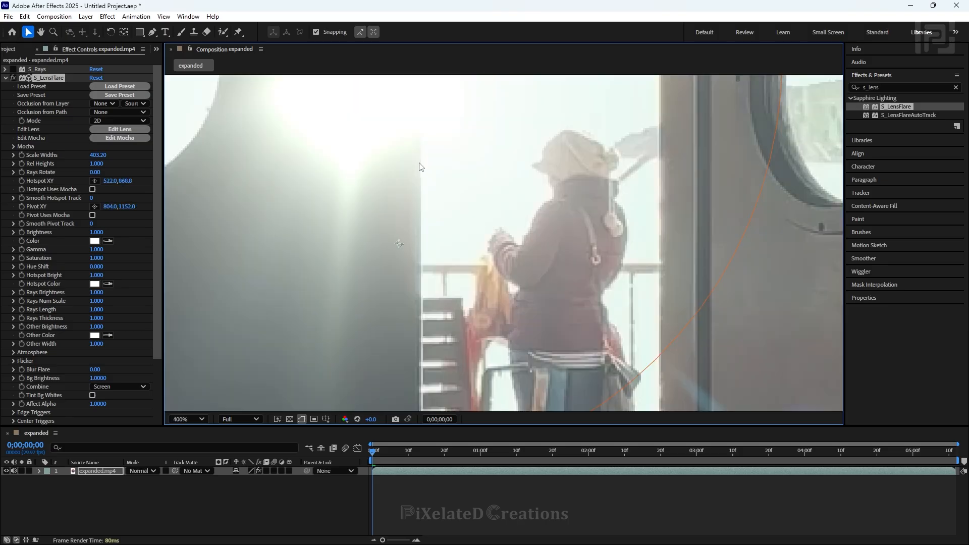
pyautogui.scroll(-1, 421, 165)
pyautogui.moveTo(436, 159)
pyautogui.mouseDown()
pyautogui.moveTo(585, 159)
pyautogui.moveTo(447, 147)
pyautogui.mouseUp()
pyautogui.scroll(-4, 568, 188)
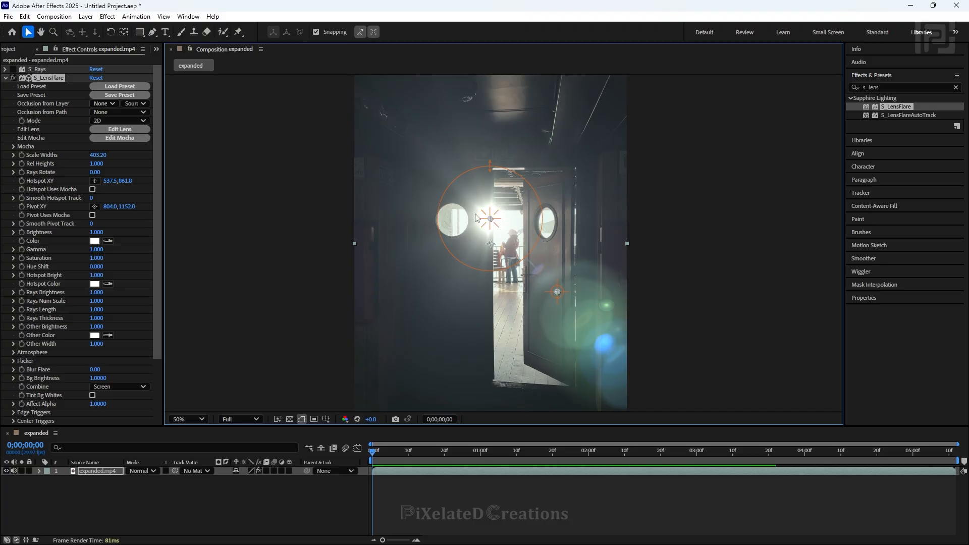
pyautogui.moveTo(490, 219); pyautogui.dragTo(473, 211)
pyautogui.scroll(1, 492, 236)
pyautogui.moveTo(442, 179); pyautogui.dragTo(477, 198)
# Set Occlusion from Layer to expanded.mp4 and test it by moving the flare hotspot into the doorway at about 580.5, 859.8.
pyautogui.click(43, 104)
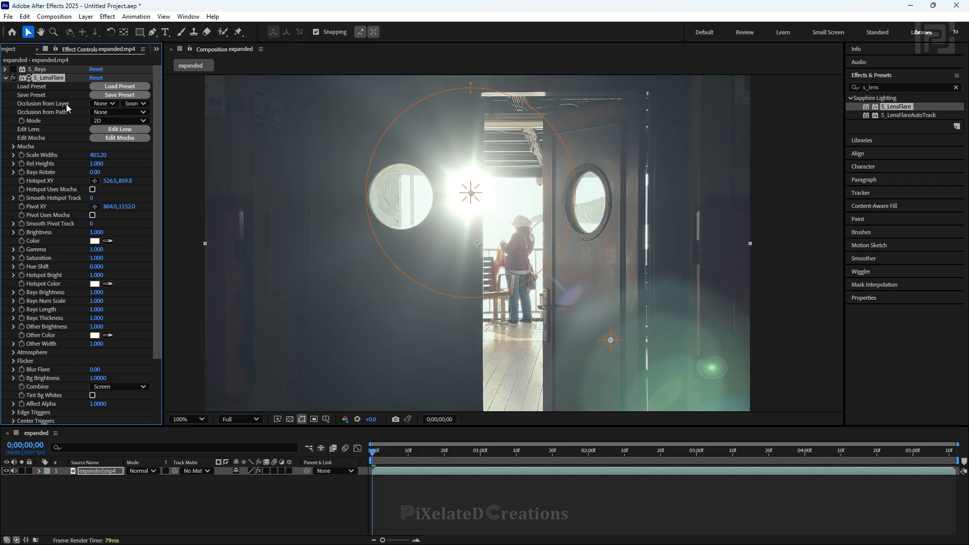
pyautogui.click(104, 104)
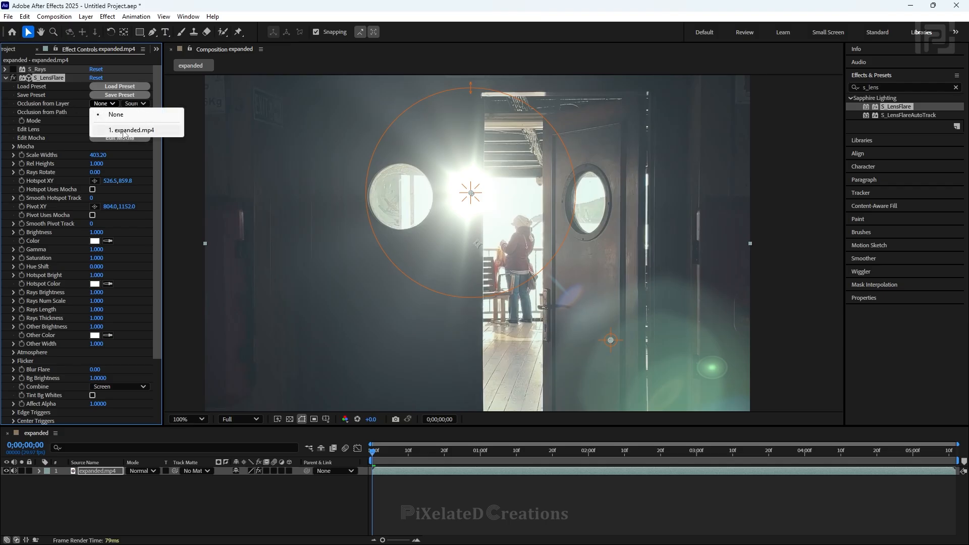
pyautogui.click(123, 130)
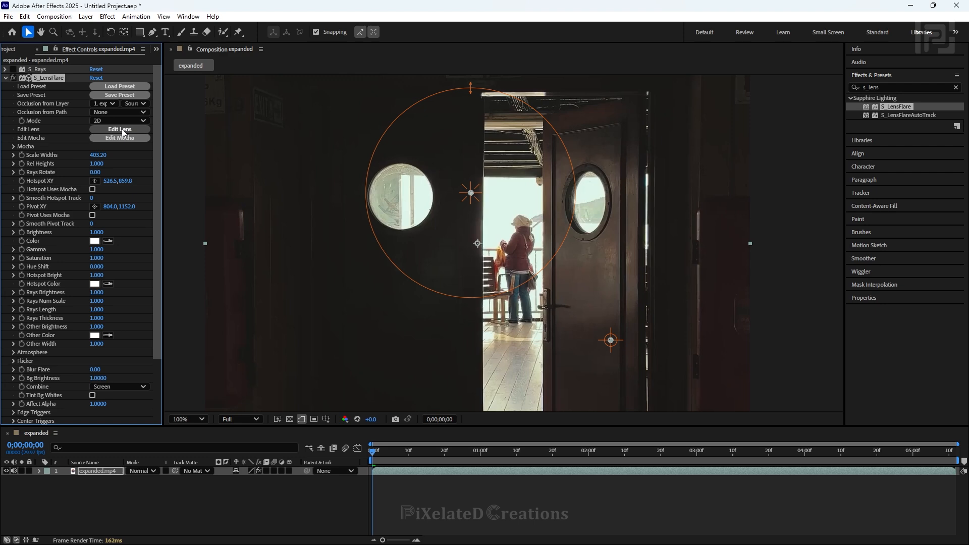
pyautogui.moveTo(471, 196); pyautogui.dragTo(498, 198)
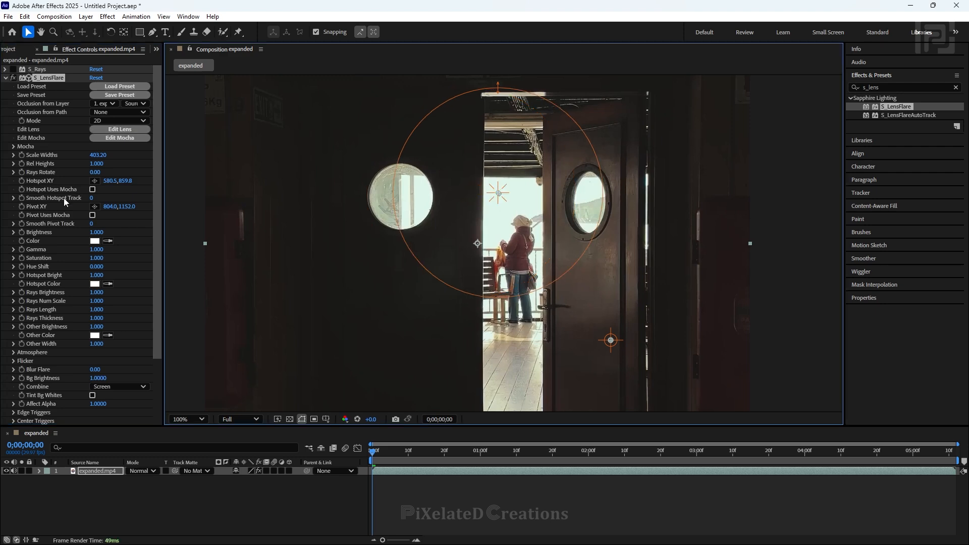
# Expand the S_LensFlare occlusion settings, set Occlusion From to Luma and enable Invert Occlusion.
pyautogui.scroll(-3, 56, 224)
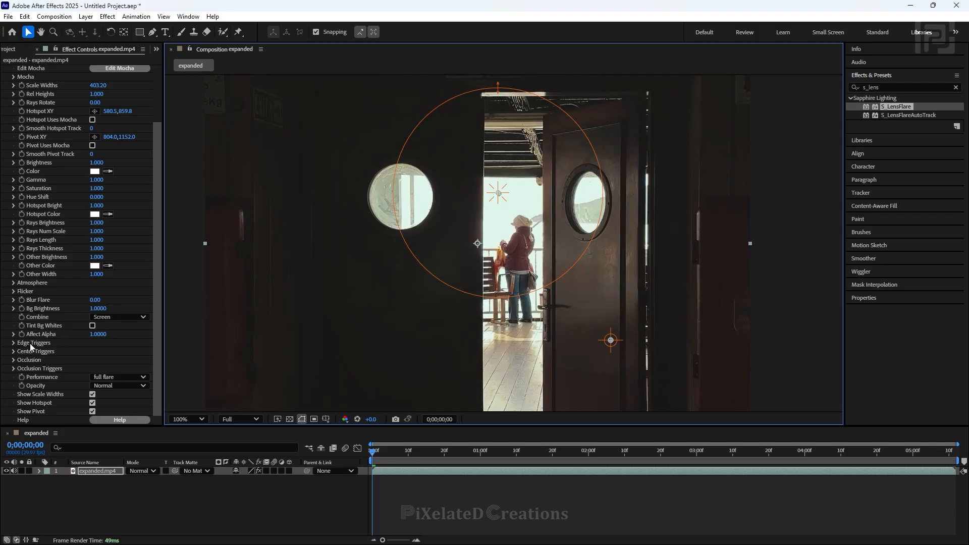
pyautogui.click(13, 362)
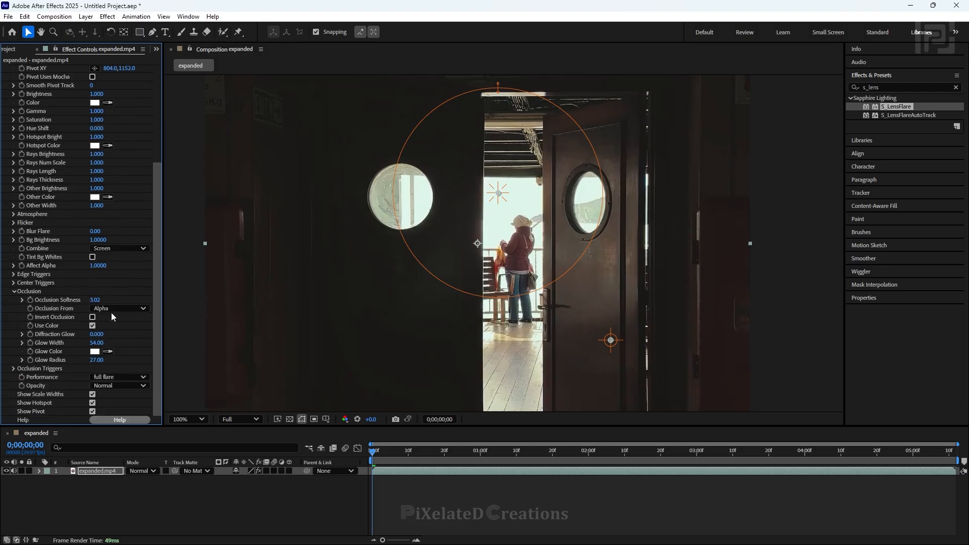
pyautogui.click(117, 308)
pyautogui.click(124, 328)
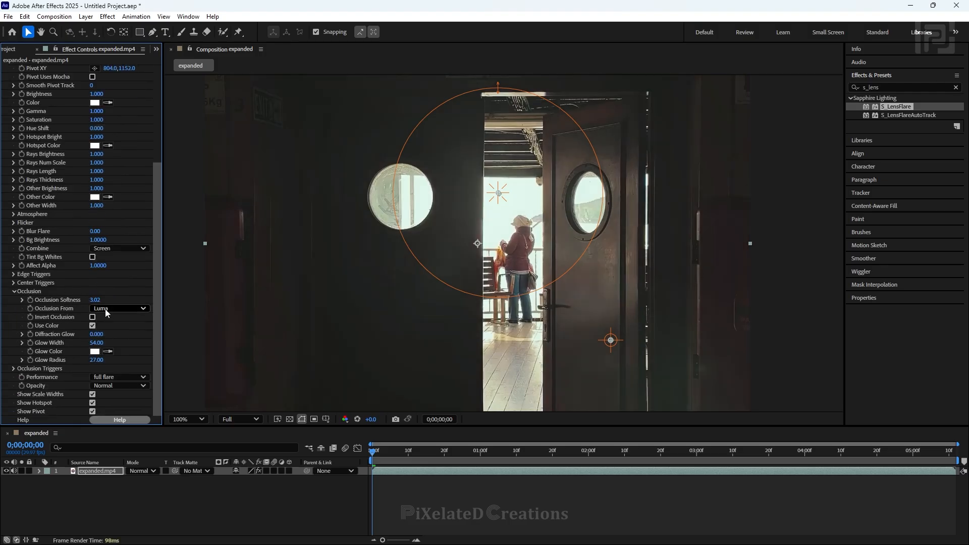
pyautogui.click(93, 317)
# Position the flare's hotspot at the doorway's upper edge at about 547.0, 839.5, with the pivot at about 691.0, 976.0.
pyautogui.moveTo(499, 193); pyautogui.dragTo(472, 190)
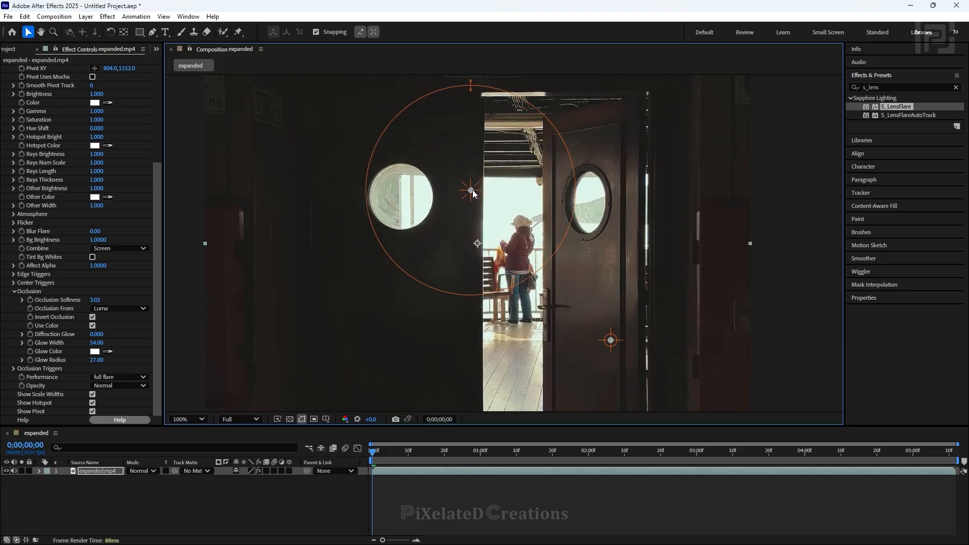
pyautogui.press('.')
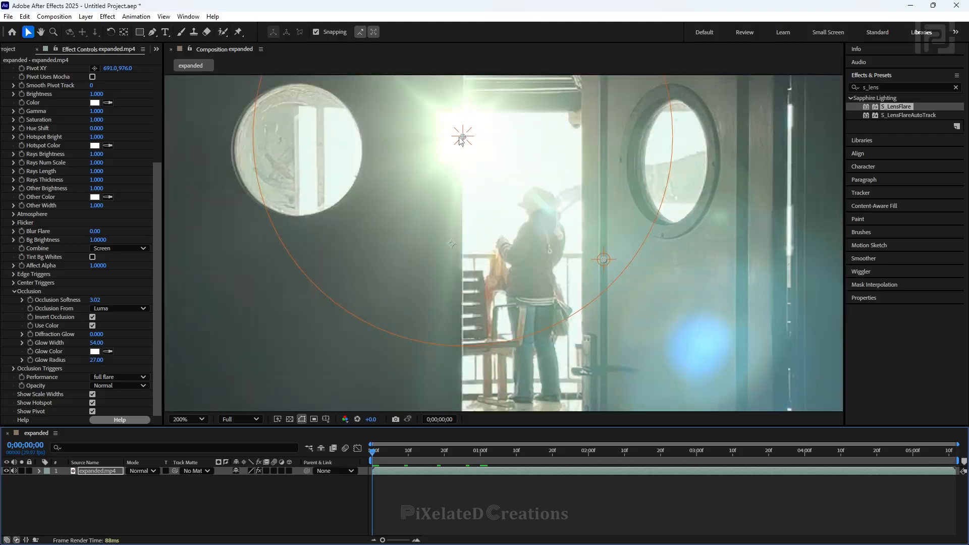
pyautogui.moveTo(460, 141); pyautogui.dragTo(455, 121)
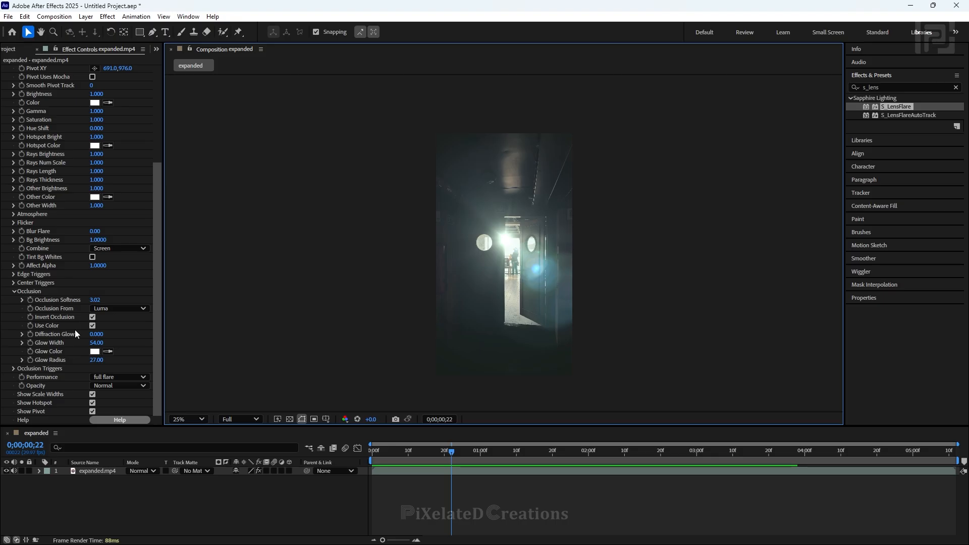
# Set the flare's Performance option to priority only and inspect the result in the composition.
pyautogui.click(46, 377)
pyautogui.click(116, 377)
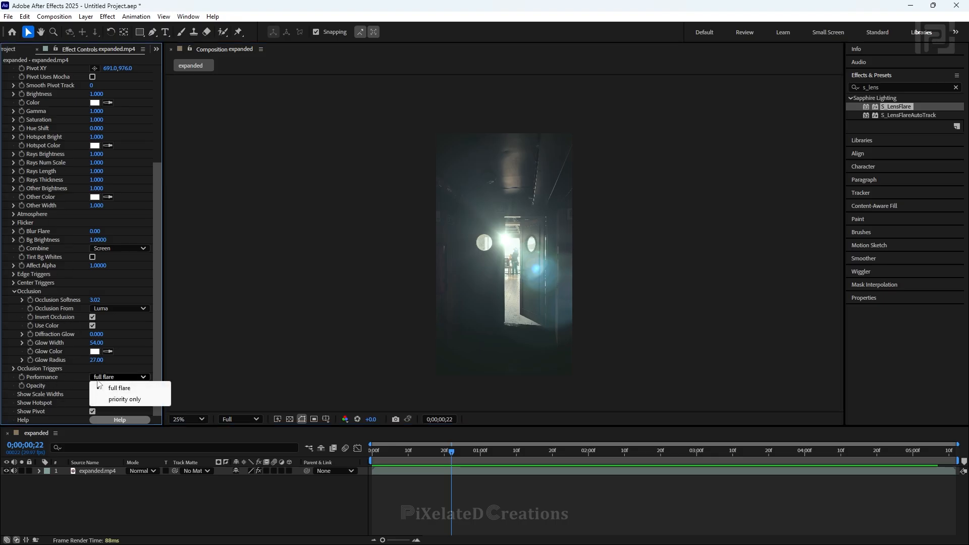
pyautogui.click(125, 399)
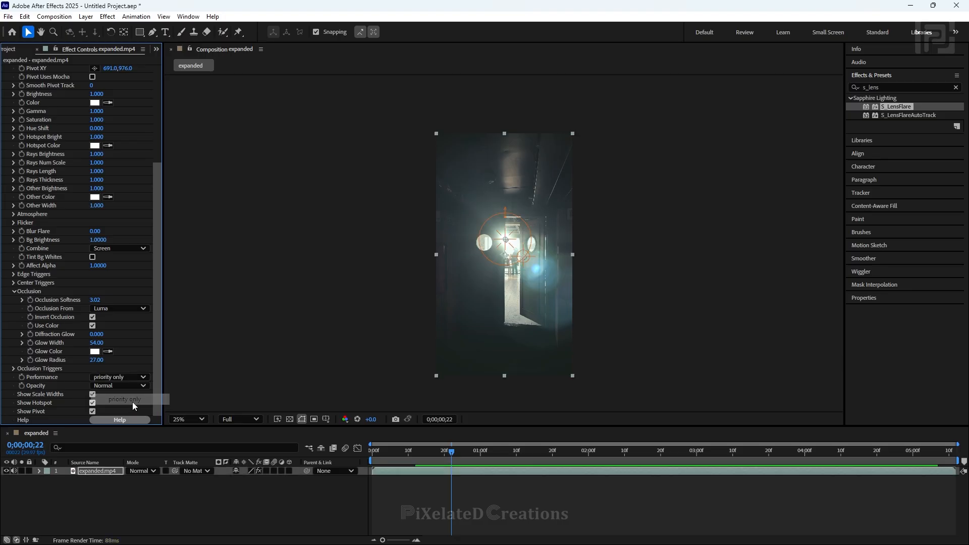
pyautogui.click(565, 202)
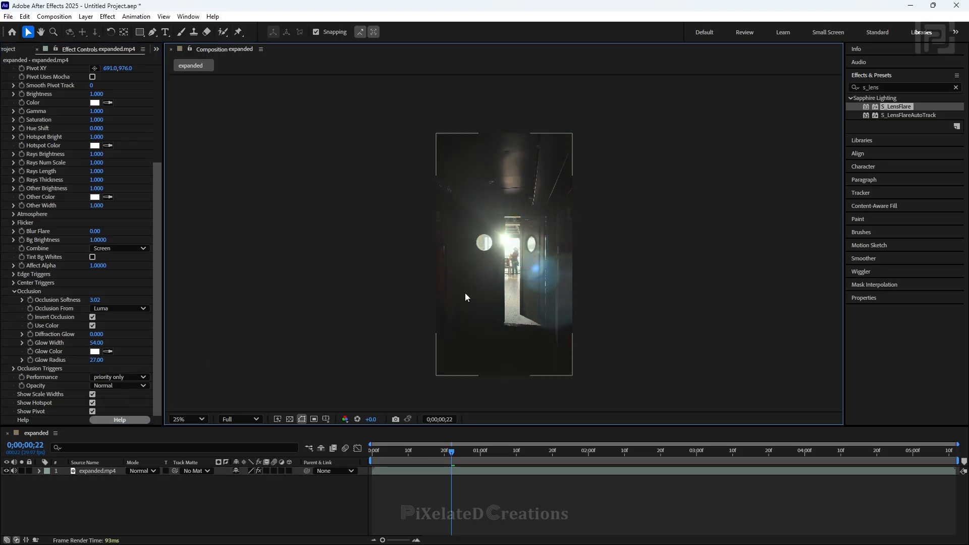
pyautogui.scroll(2, 525, 244)
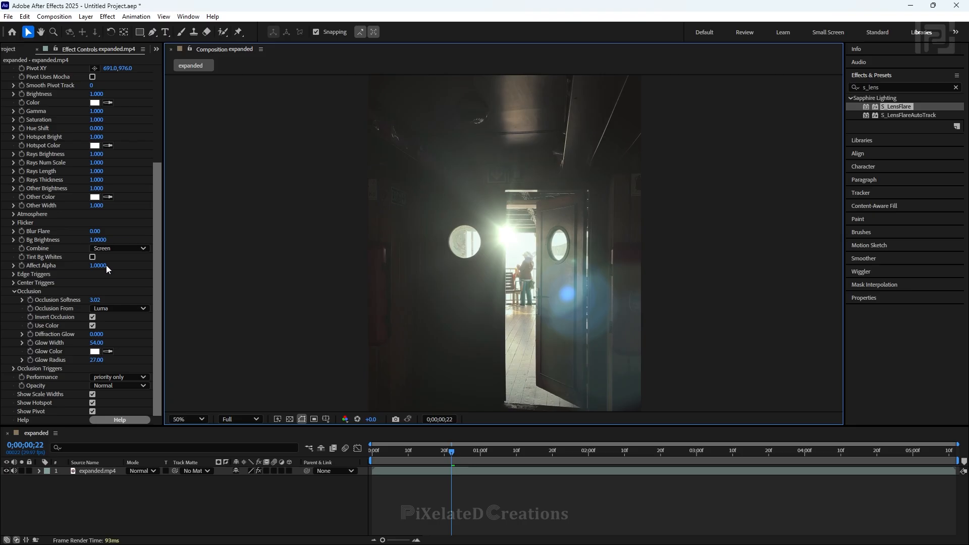
# Set the flare's Gamma to 1.140 and Blur Flare to 6.00.
pyautogui.scroll(1, 90, 278)
pyautogui.scroll(5, 90, 277)
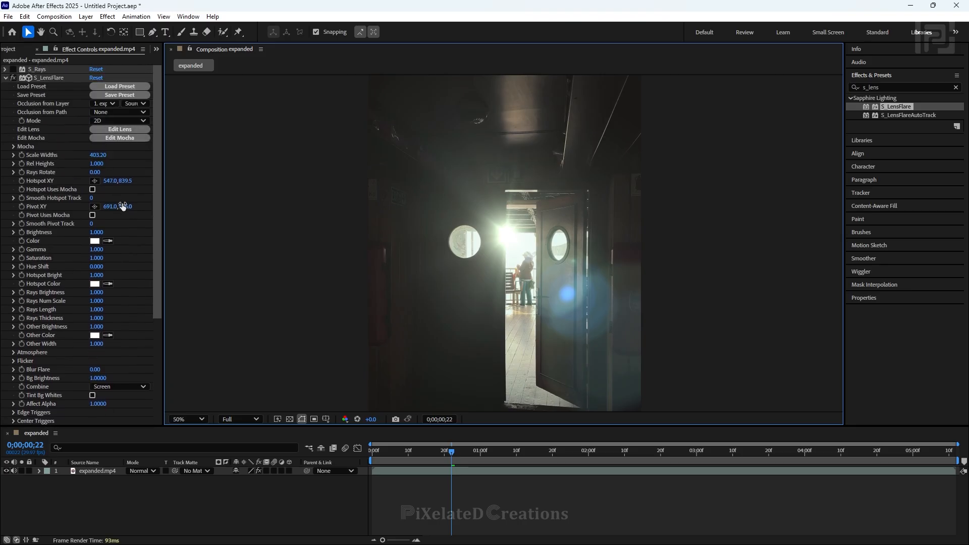
pyautogui.click(101, 251)
pyautogui.moveTo(100, 251); pyautogui.dragTo(104, 251)
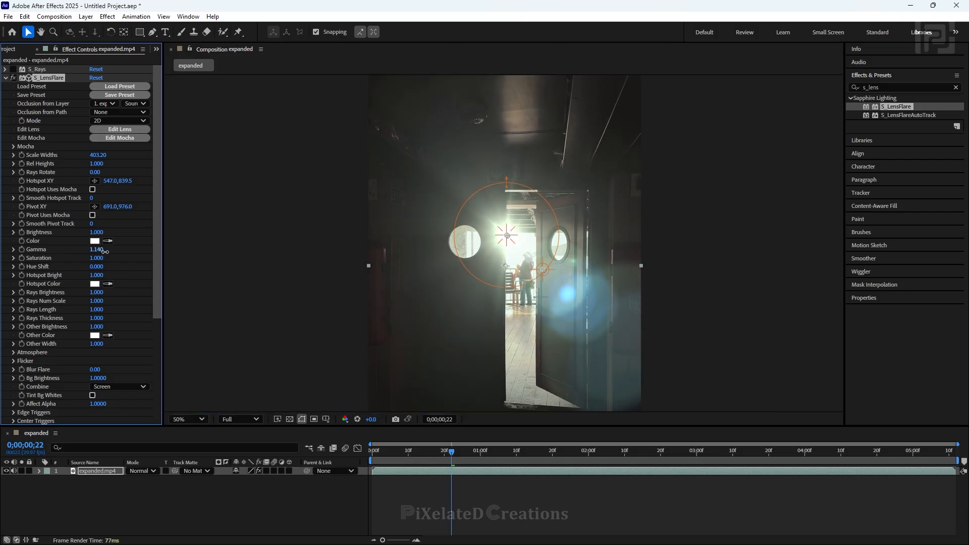
pyautogui.moveTo(94, 369)
pyautogui.mouseDown()
pyautogui.moveTo(111, 369)
pyautogui.moveTo(94, 369)
pyautogui.mouseUp()
# Change the main flare Color to a pale warm orange, FCEEE2.
pyautogui.click(95, 241)
pyautogui.moveTo(514, 290); pyautogui.dragTo(514, 333)
pyautogui.click(379, 219)
pyautogui.click(385, 215)
pyautogui.moveTo(538, 200); pyautogui.dragTo(549, 239)
pyautogui.moveTo(397, 253); pyautogui.dragTo(394, 254)
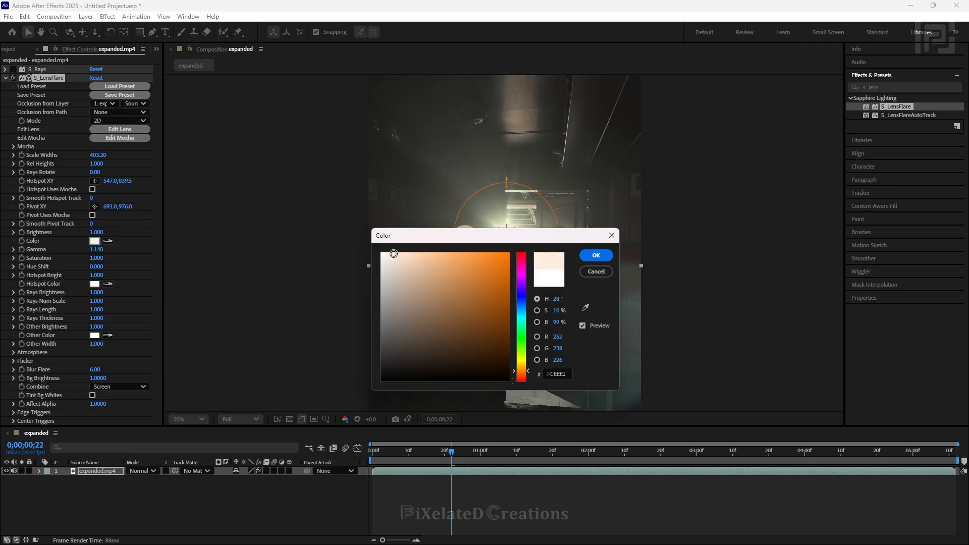
pyautogui.click(603, 258)
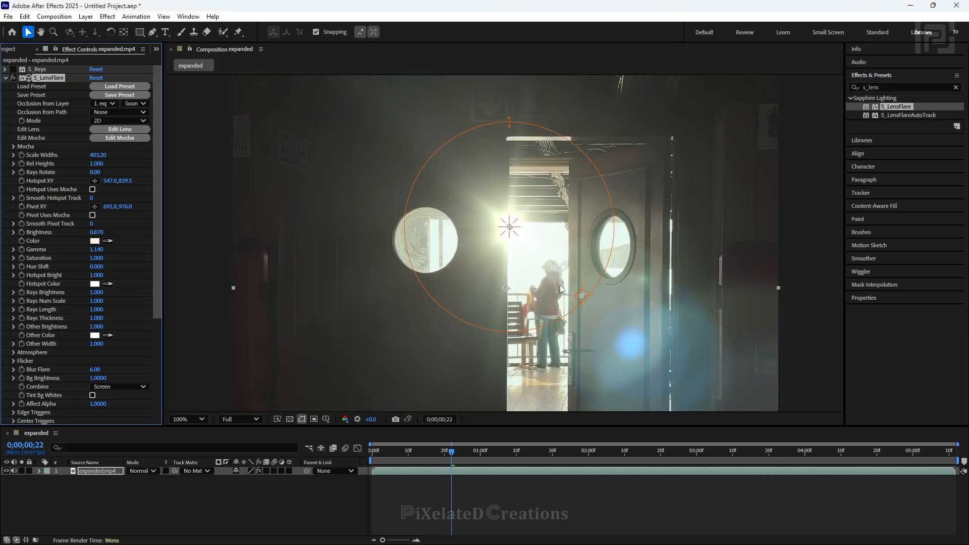
# Open the flare's lens editor and examine the Hotspot, Inner Spots, Main spots and Secondary spots groups with their properties.
pyautogui.click(127, 133)
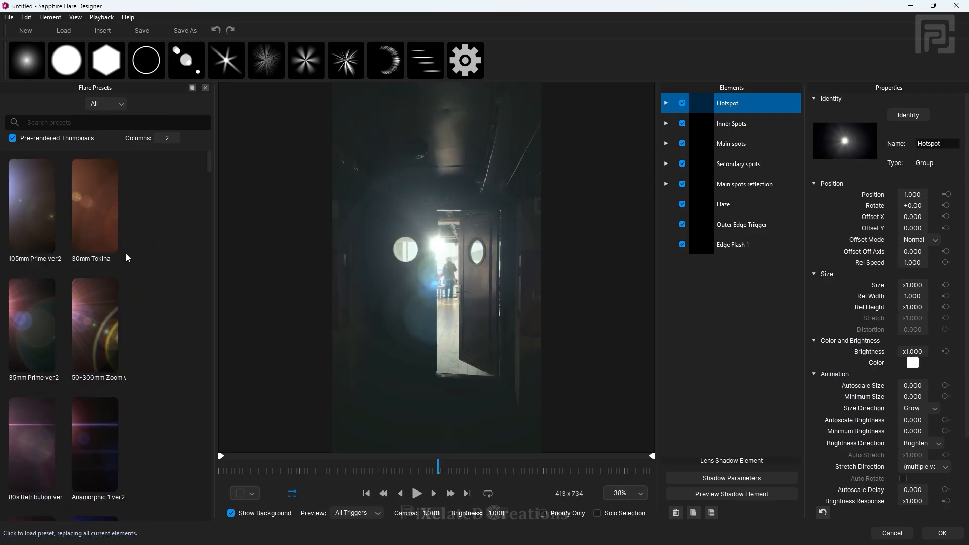
pyautogui.click(720, 108)
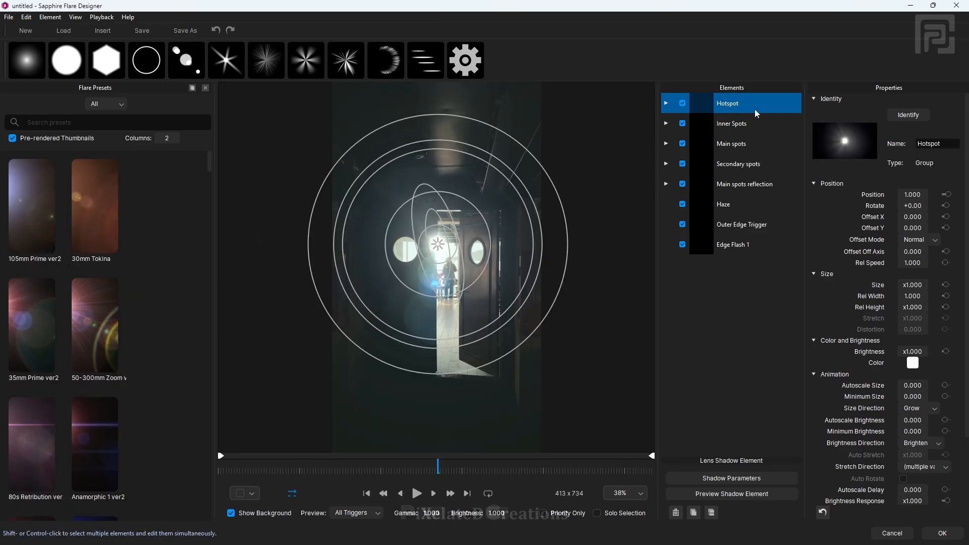
pyautogui.click(753, 125)
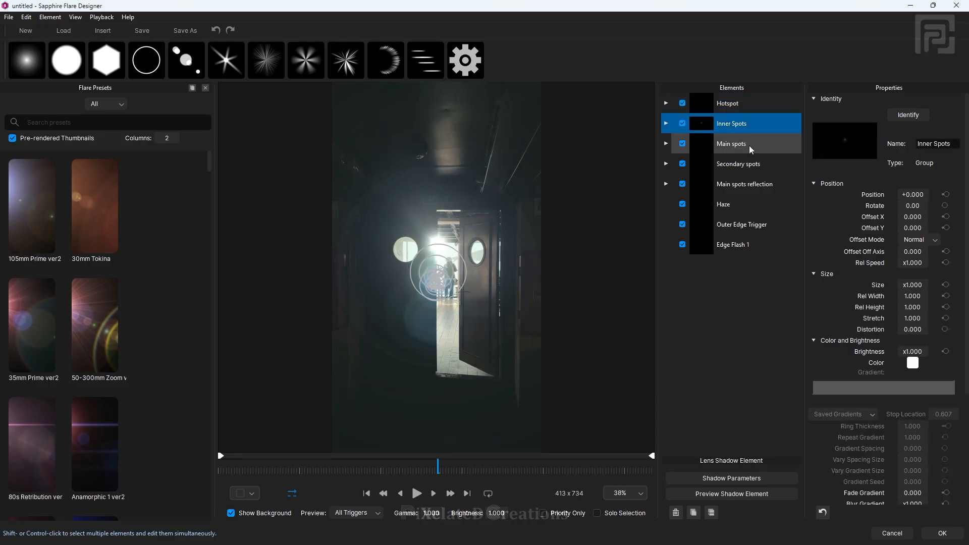
pyautogui.click(749, 146)
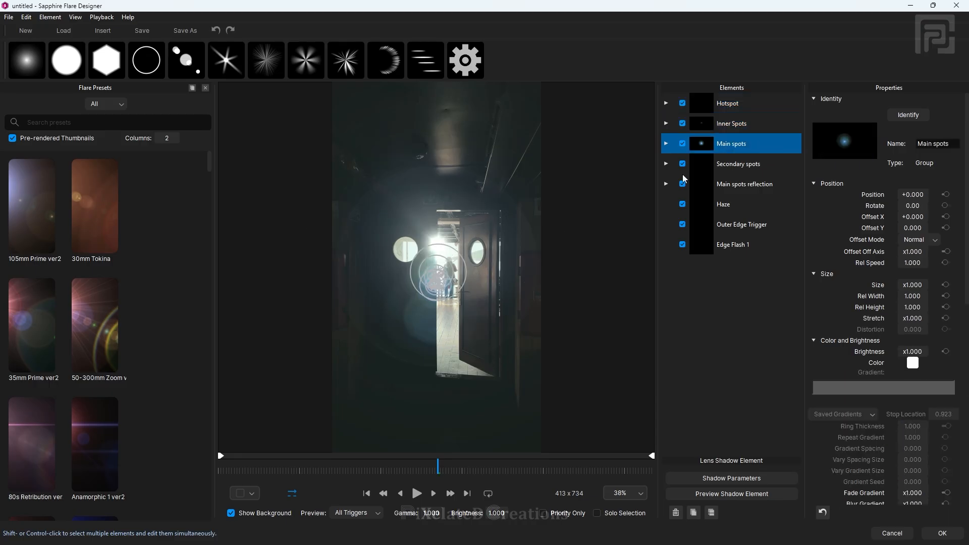
pyautogui.click(775, 166)
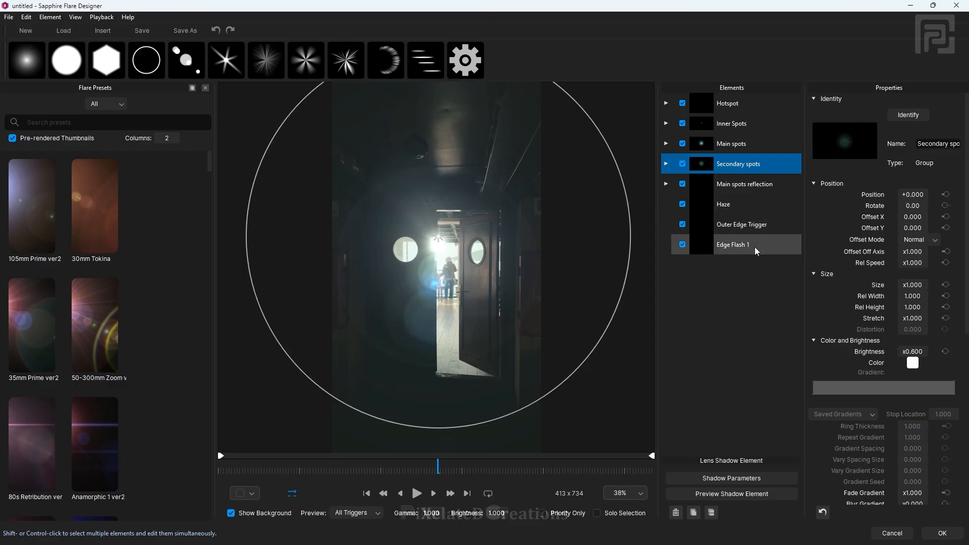
pyautogui.click(732, 103)
pyautogui.scroll(3, 537, 207)
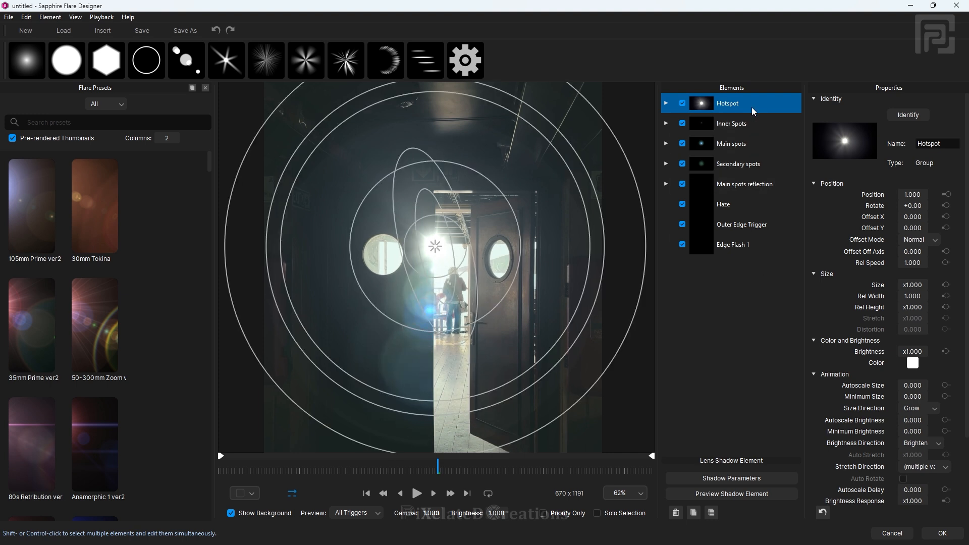
pyautogui.scroll(-2, 852, 239)
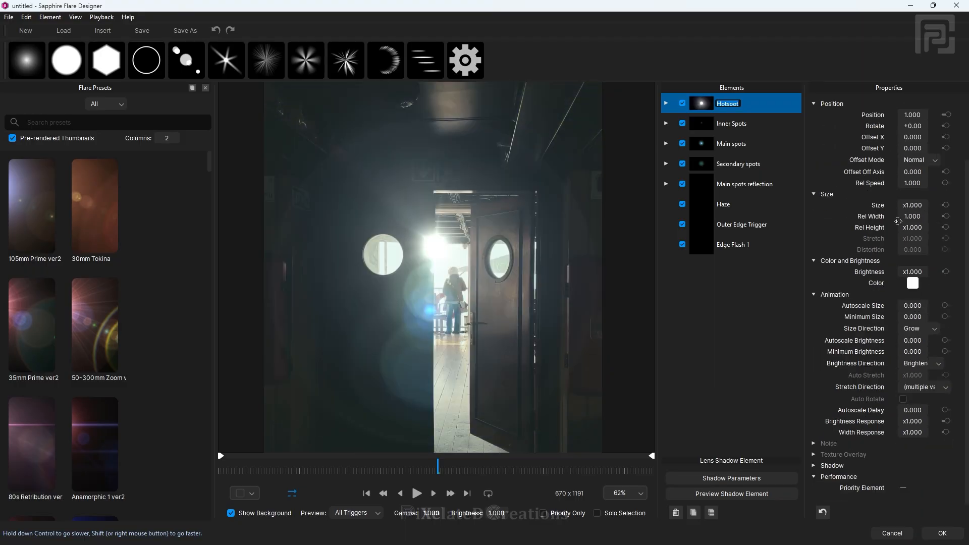
pyautogui.scroll(2, 838, 227)
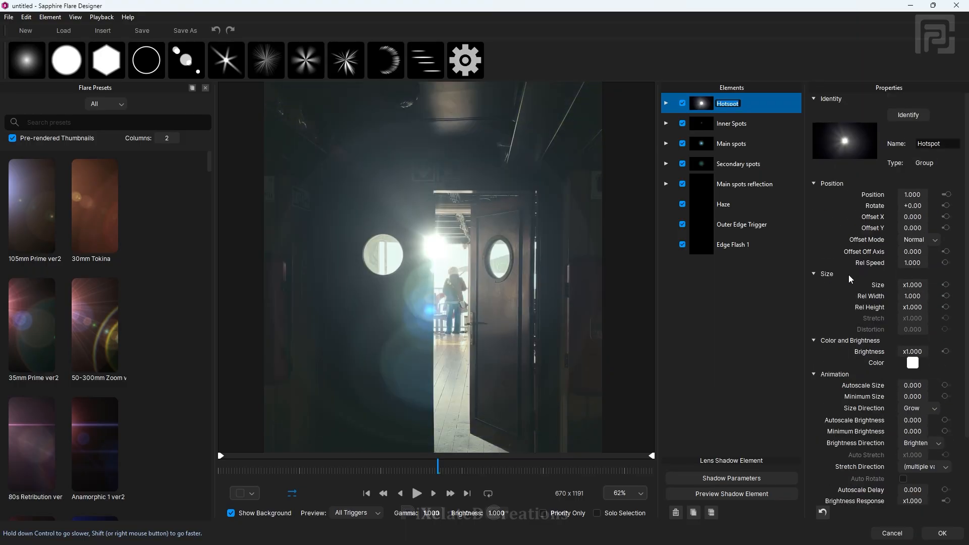
# Hide the Hotspot group, scrub the preview to compare the flare without it, and show the group again.
pyautogui.click(683, 103)
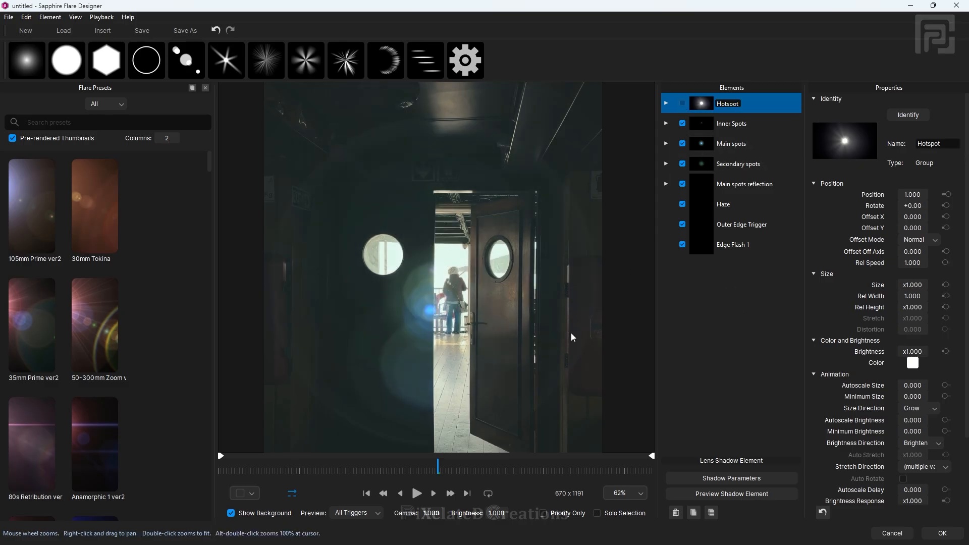
pyautogui.moveTo(457, 470); pyautogui.dragTo(552, 471)
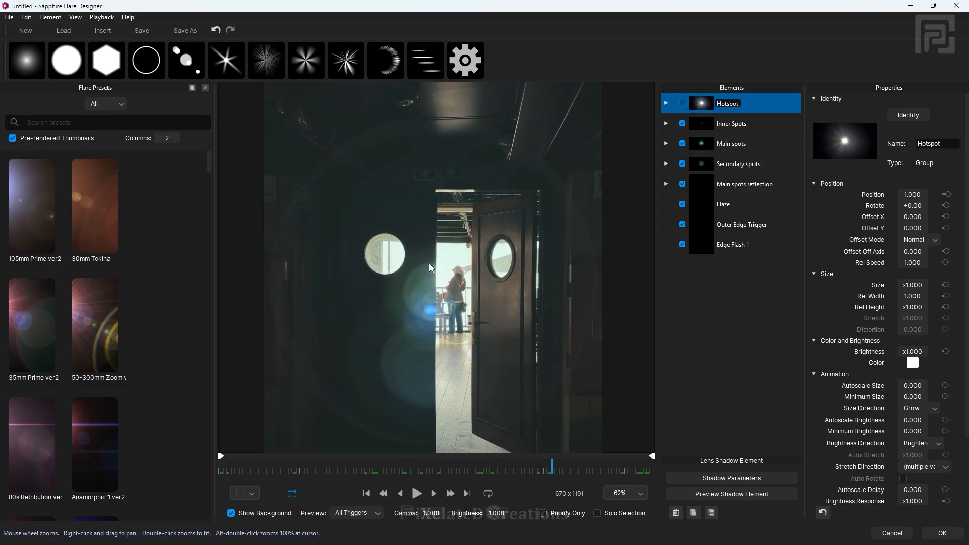
pyautogui.click(682, 103)
# Expand the Hotspot and Inner Spots groups, check the Green element's effect by switching it off and on, and review the remaining elements.
pyautogui.click(667, 103)
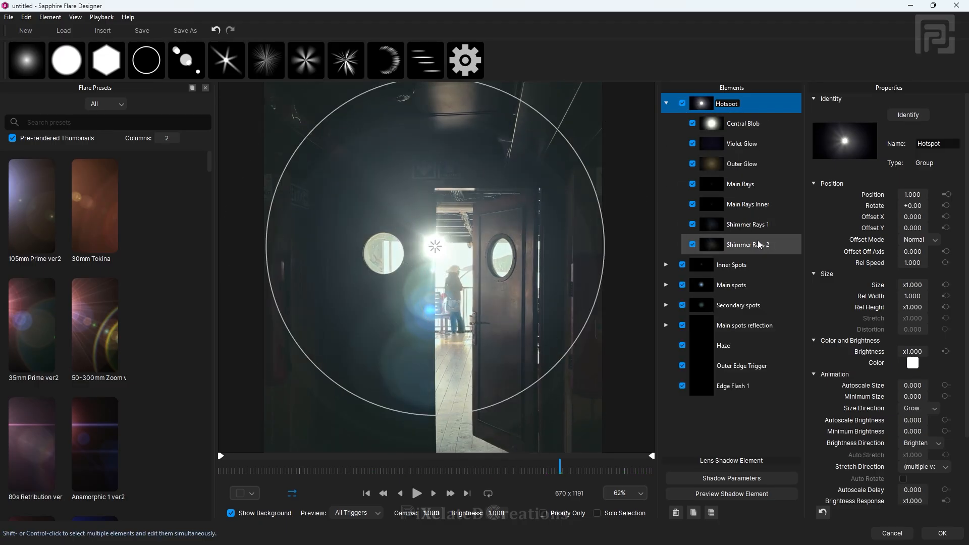
pyautogui.click(665, 265)
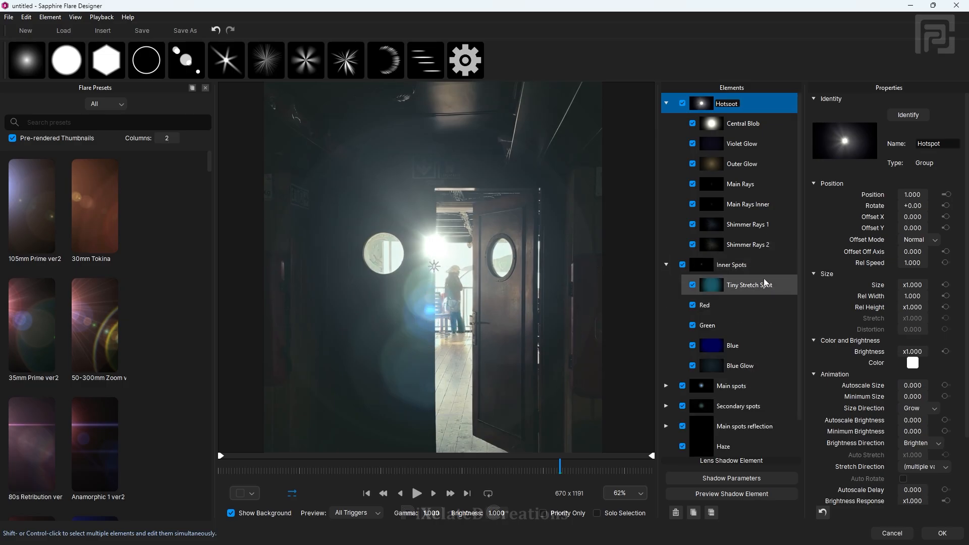
pyautogui.click(693, 325)
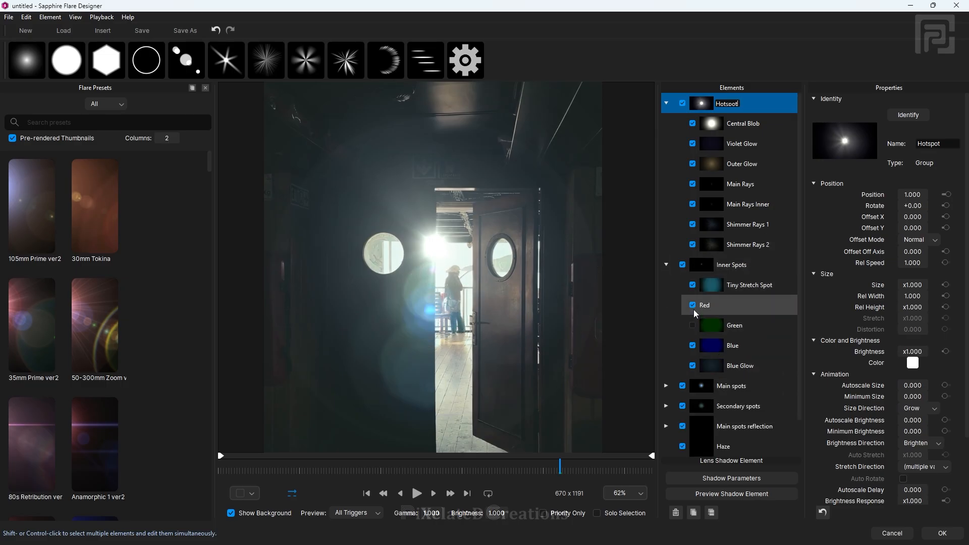
pyautogui.click(693, 325)
pyautogui.click(666, 386)
pyautogui.click(665, 387)
pyautogui.scroll(-2, 771, 413)
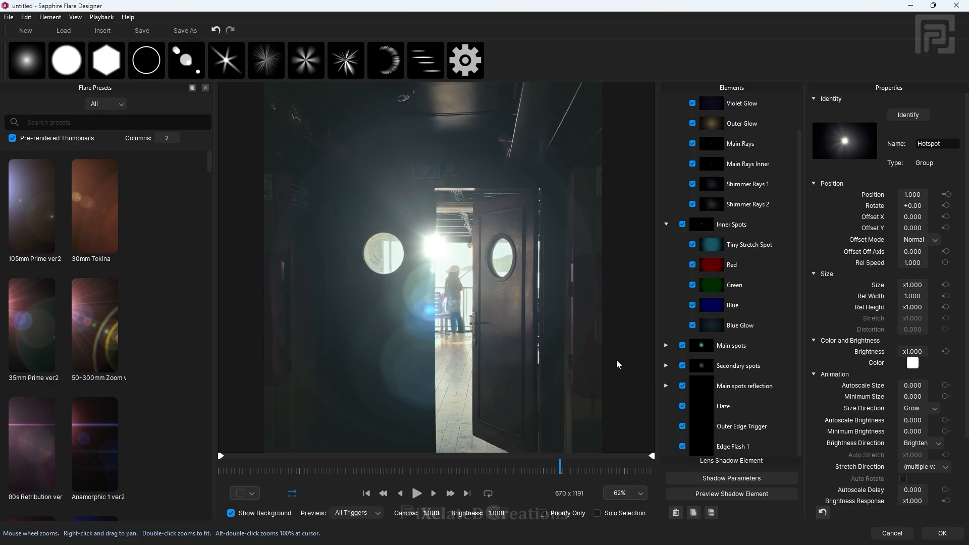
pyautogui.scroll(2, 756, 344)
pyautogui.scroll(-2, 749, 299)
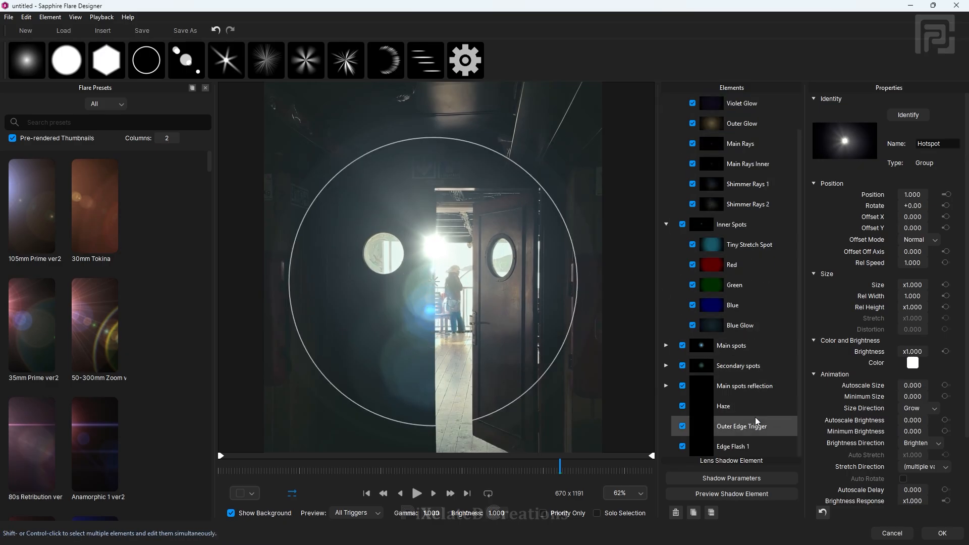
pyautogui.scroll(2, 762, 444)
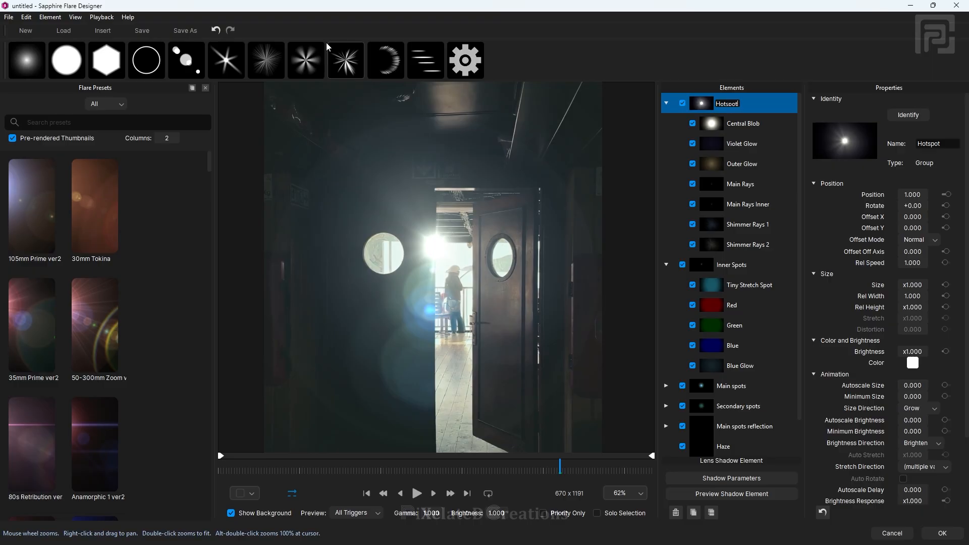
# Try adding a round Spot element and moving the hotspot above the round window in the preview, undo the addition, and leave the lens editor.
pyautogui.click(66, 60)
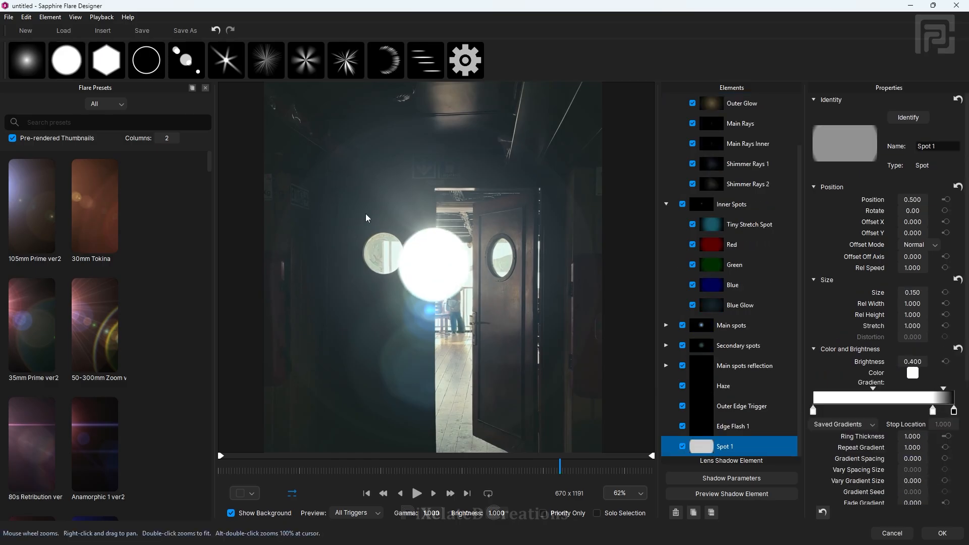
pyautogui.click(397, 220)
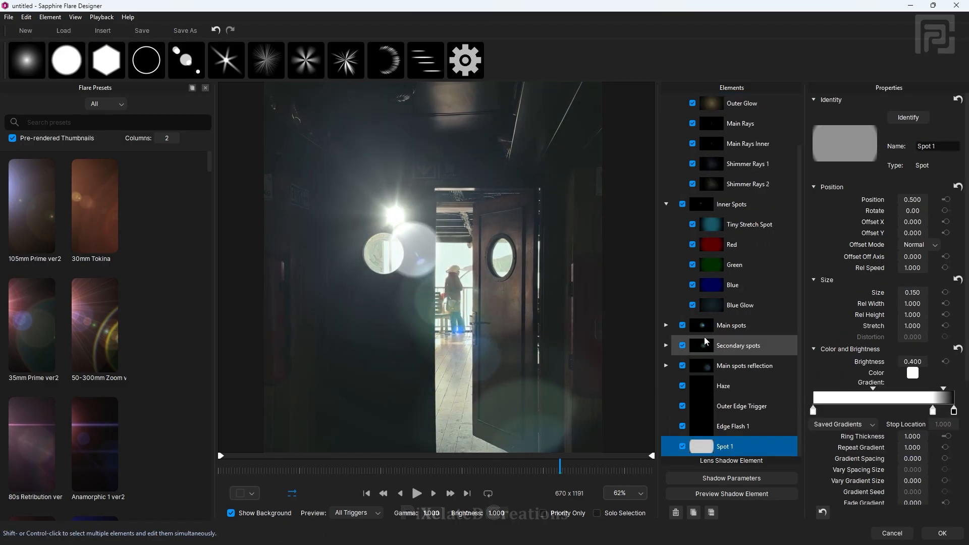
pyautogui.hotkey('ctrl', 'z')
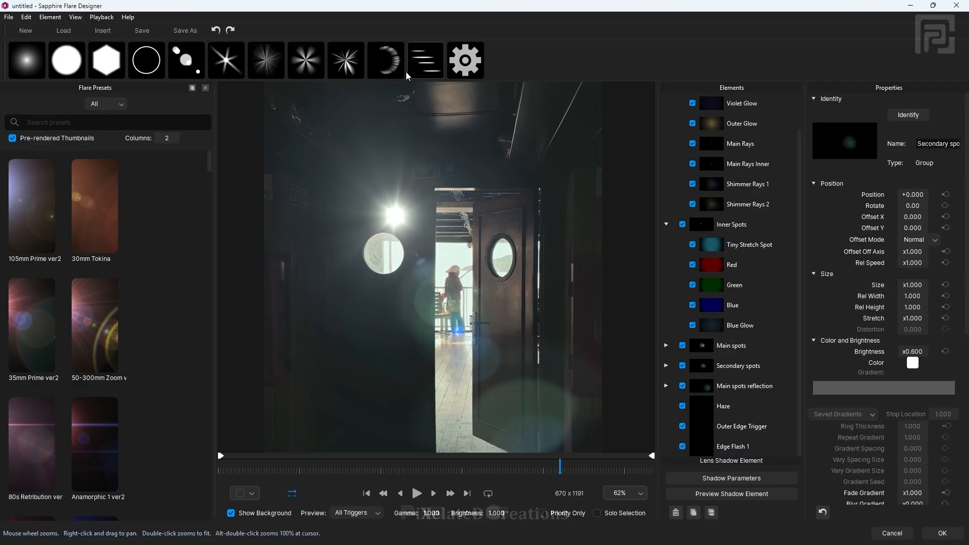
pyautogui.scroll(-8, 108, 289)
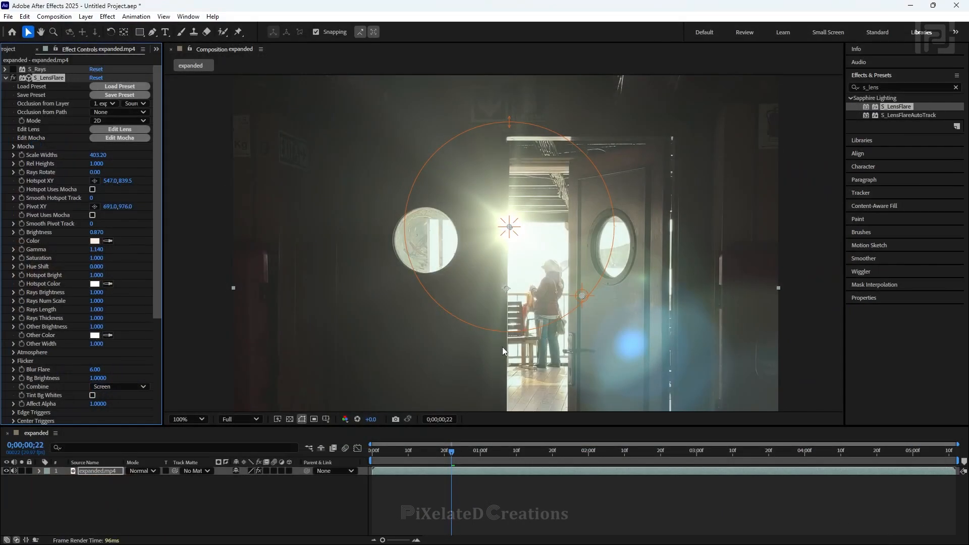
# Open the flare in Mocha, try repositioning the Hotspot and Pivot trackers and their search areas, and close Mocha.
pyautogui.click(125, 138)
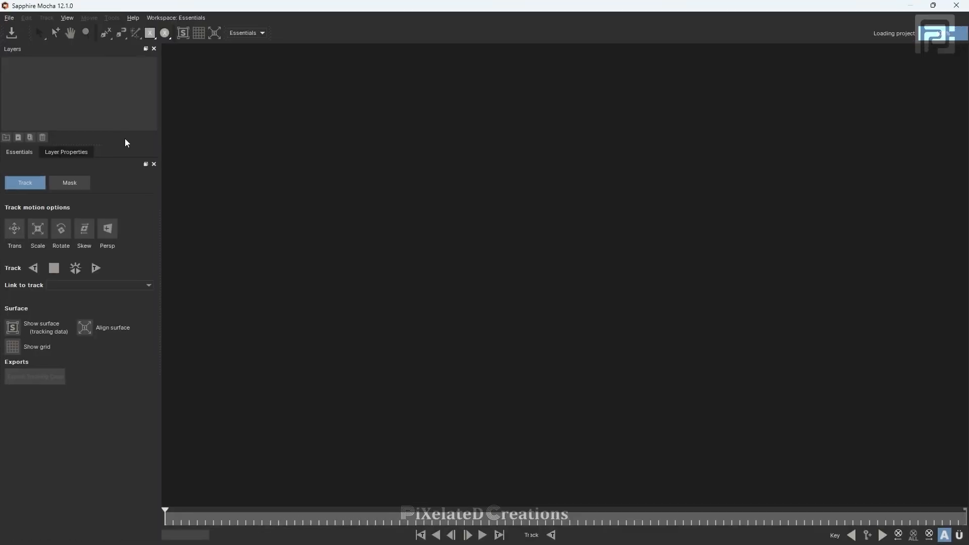
pyautogui.scroll(4, 618, 260)
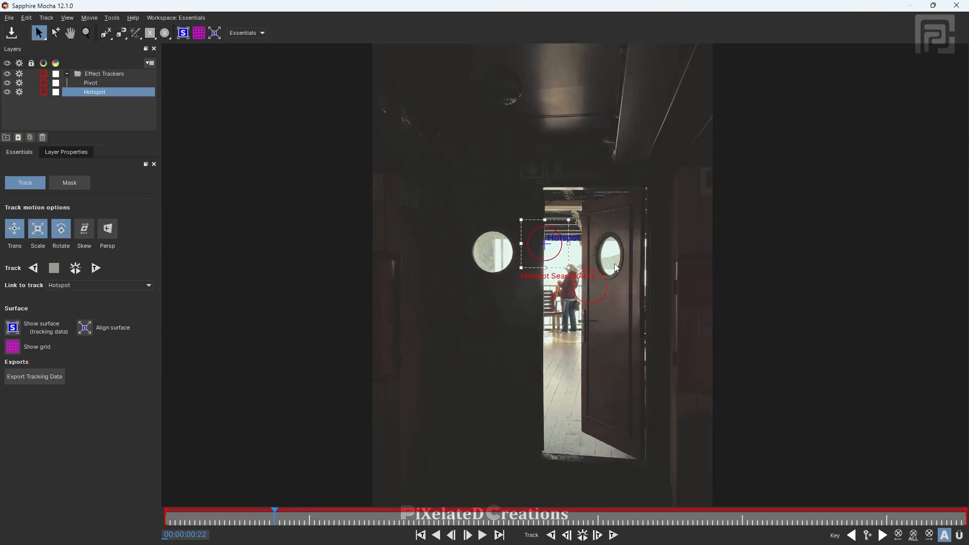
pyautogui.moveTo(520, 198); pyautogui.dragTo(451, 198)
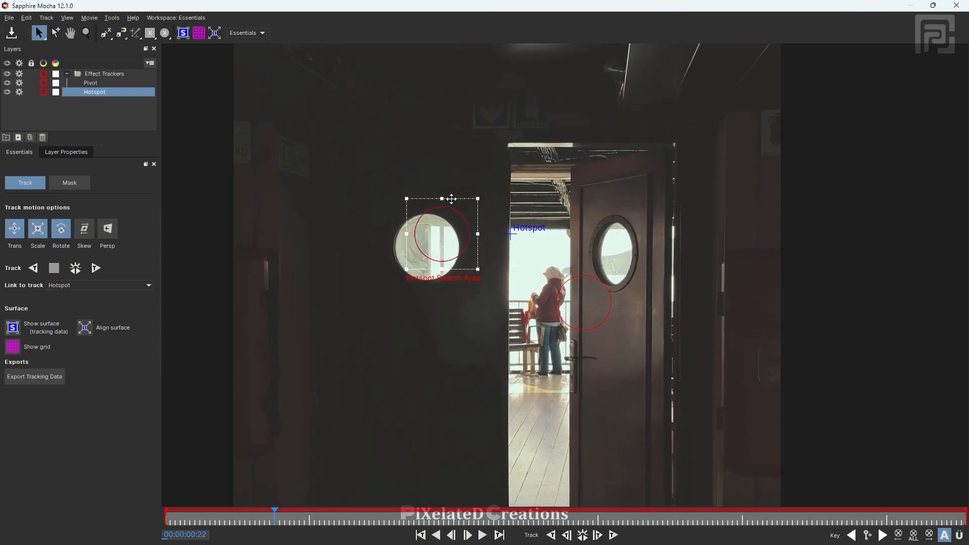
pyautogui.moveTo(511, 233); pyautogui.dragTo(495, 228)
pyautogui.moveTo(585, 282)
pyautogui.mouseDown()
pyautogui.moveTo(595, 314)
pyautogui.moveTo(605, 276)
pyautogui.moveTo(582, 288)
pyautogui.mouseUp()
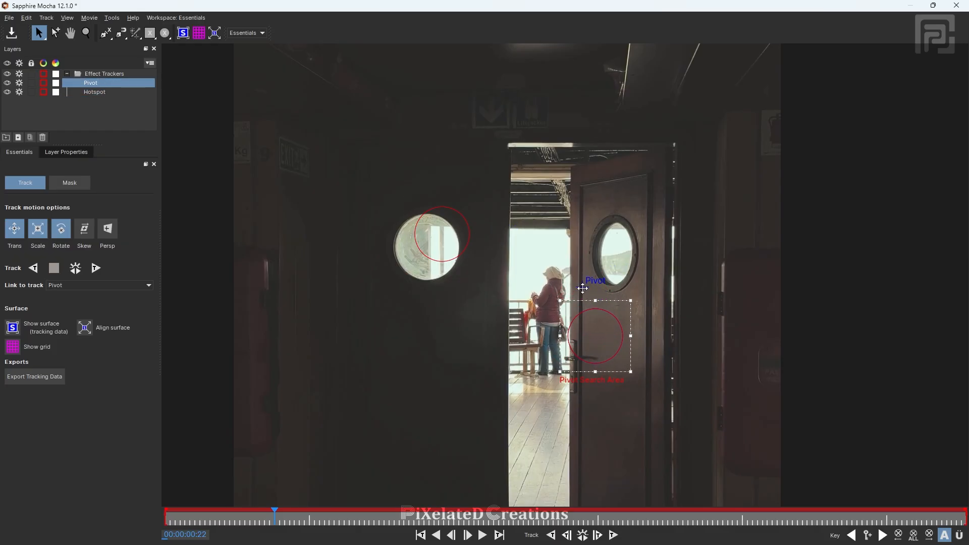
pyautogui.click(448, 226)
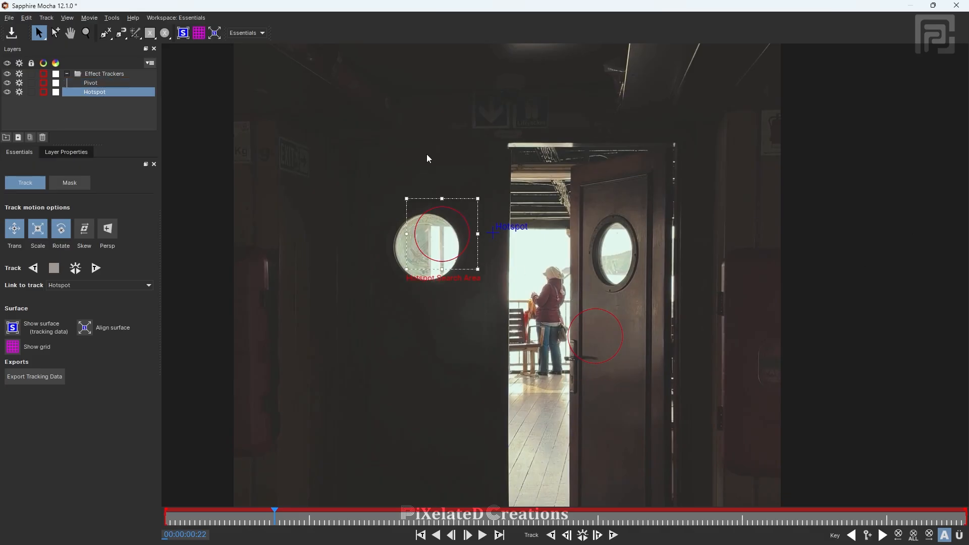
pyautogui.click(947, 6)
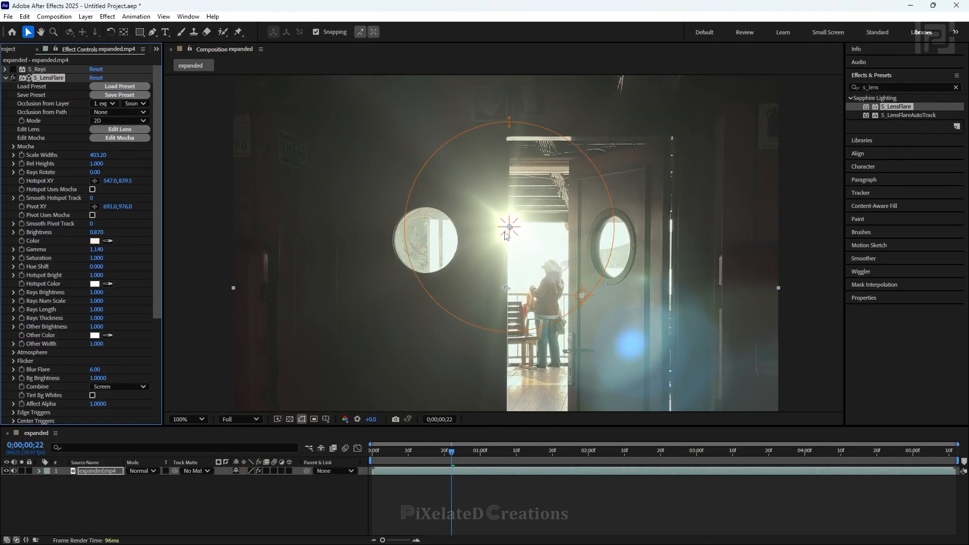
# At the first frame, position the flare's hotspot beside the doorway's inner edge at about 548.0, 841.0.
pyautogui.moveTo(452, 451); pyautogui.dragTo(371, 451)
pyautogui.scroll(3, 508, 201)
pyautogui.scroll(-1, 522, 196)
pyautogui.moveTo(501, 194); pyautogui.dragTo(527, 184)
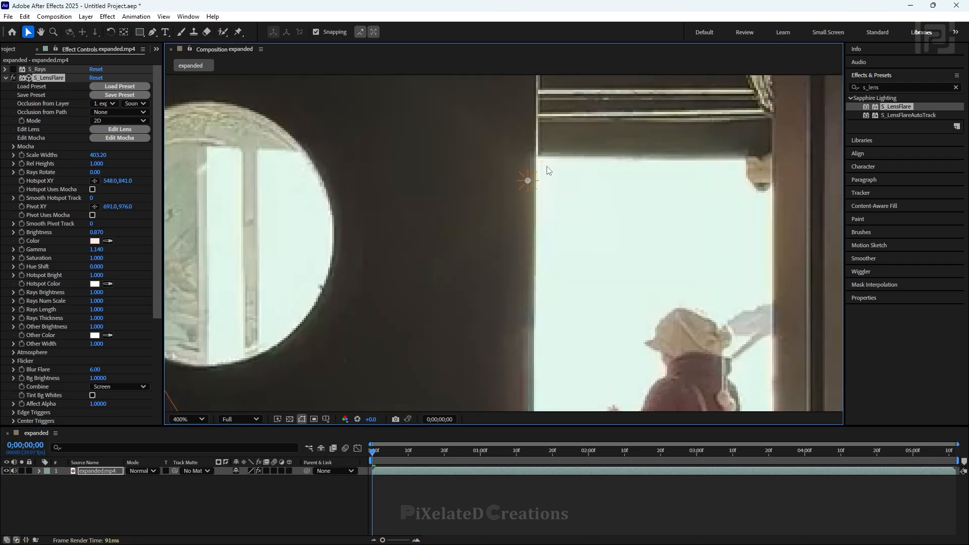
pyautogui.press('/')
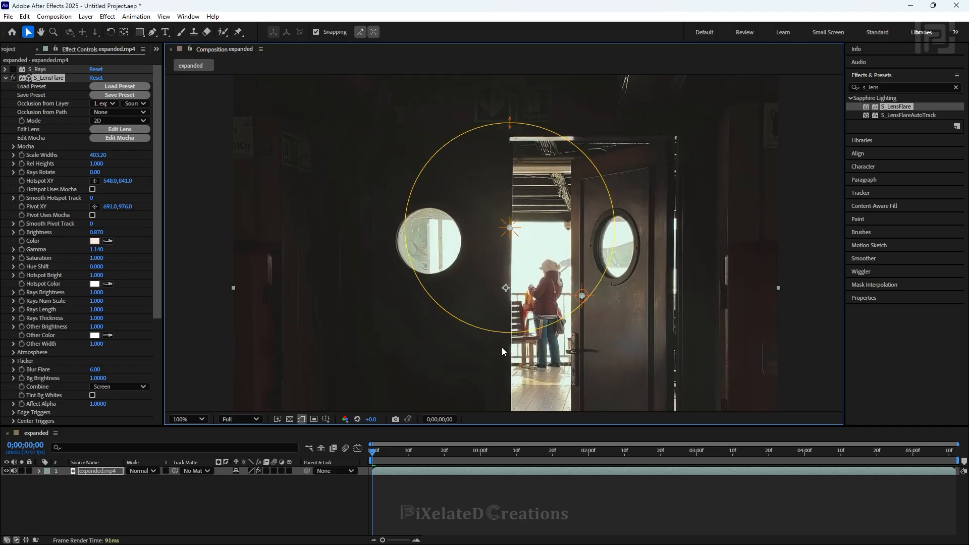
# Play back the flare from the first frame in the maximized viewer fitted to size, and inspect it up close at 0;00;00;25.
pyautogui.moveTo(373, 453)
pyautogui.mouseDown()
pyautogui.moveTo(398, 454)
pyautogui.moveTo(360, 449)
pyautogui.mouseUp()
pyautogui.scroll(-3, 470, 331)
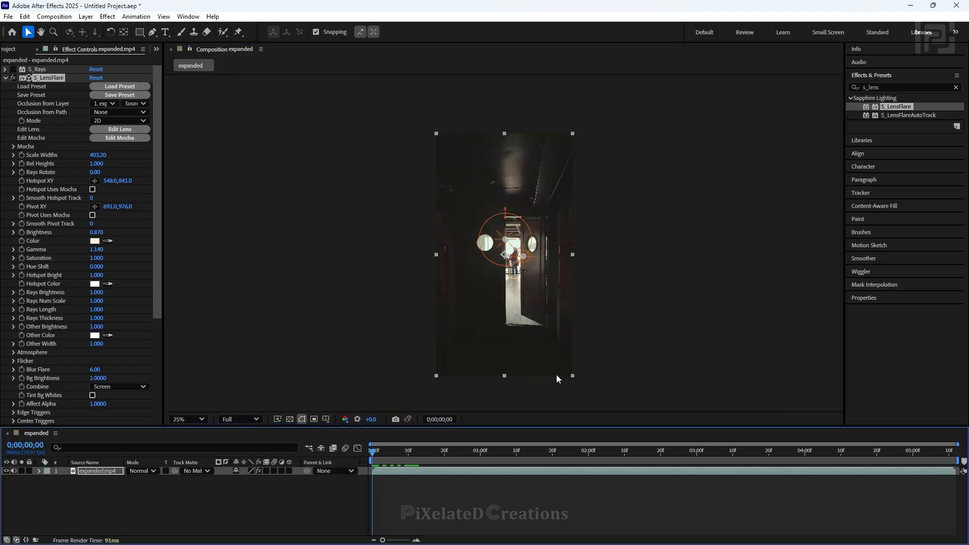
pyautogui.press('`')
pyautogui.click(24, 538)
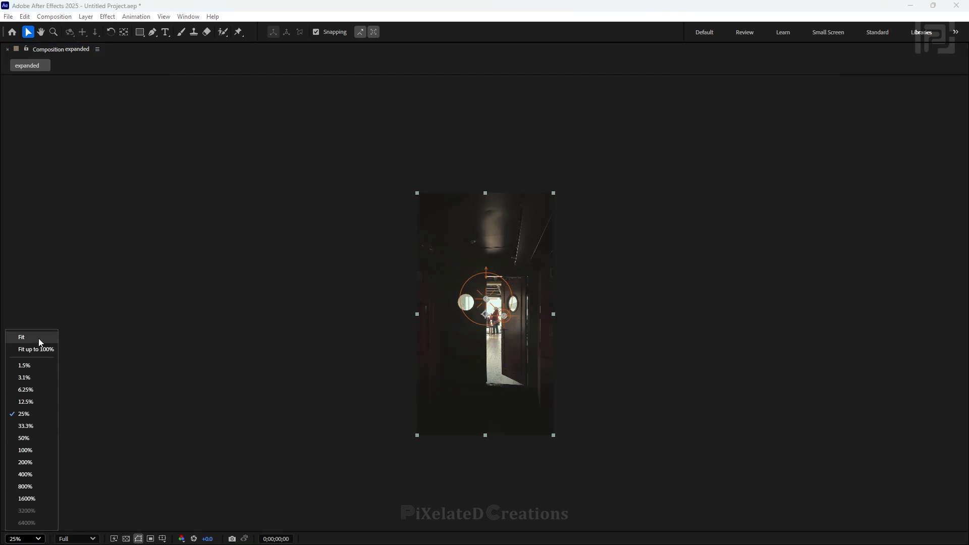
pyautogui.click(40, 342)
pyautogui.press('space')
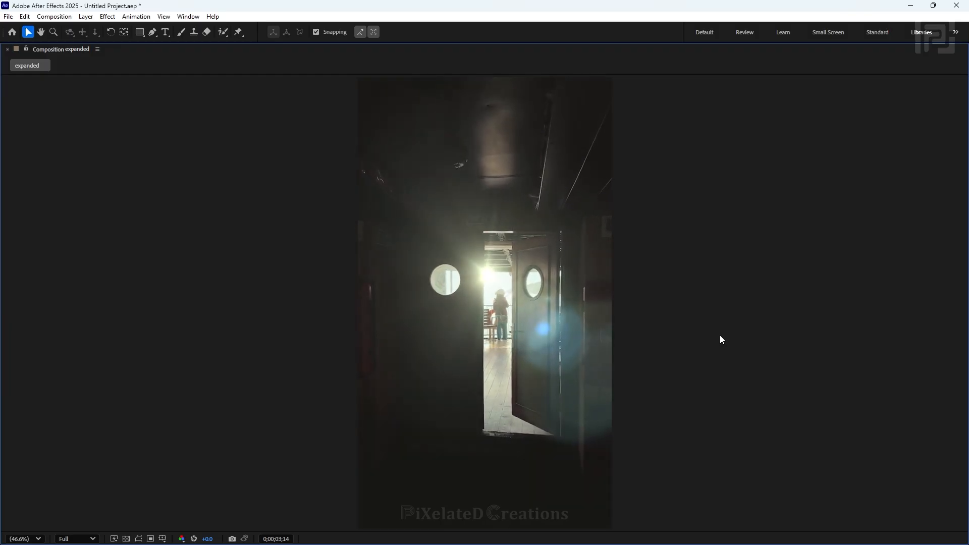
pyautogui.press('space')
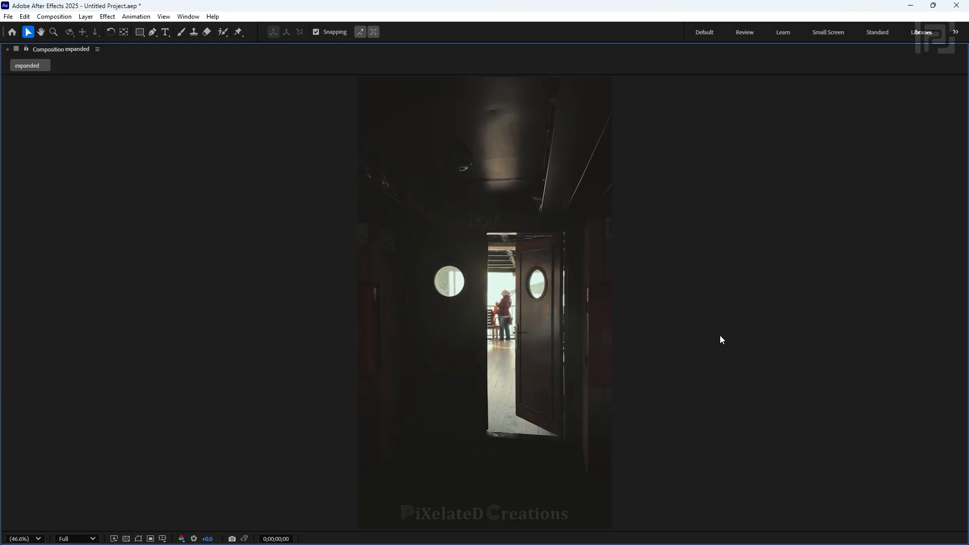
pyautogui.press('space')
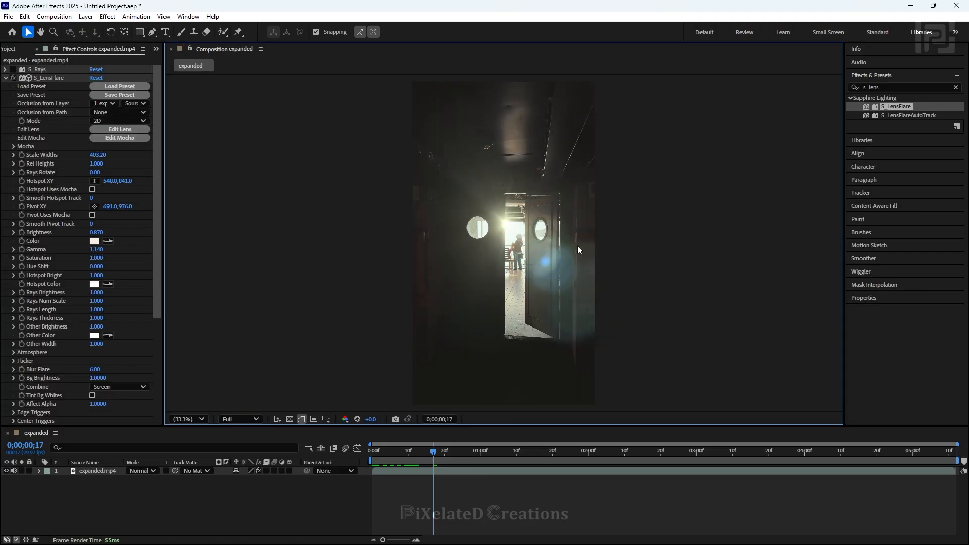
pyautogui.scroll(3, 577, 245)
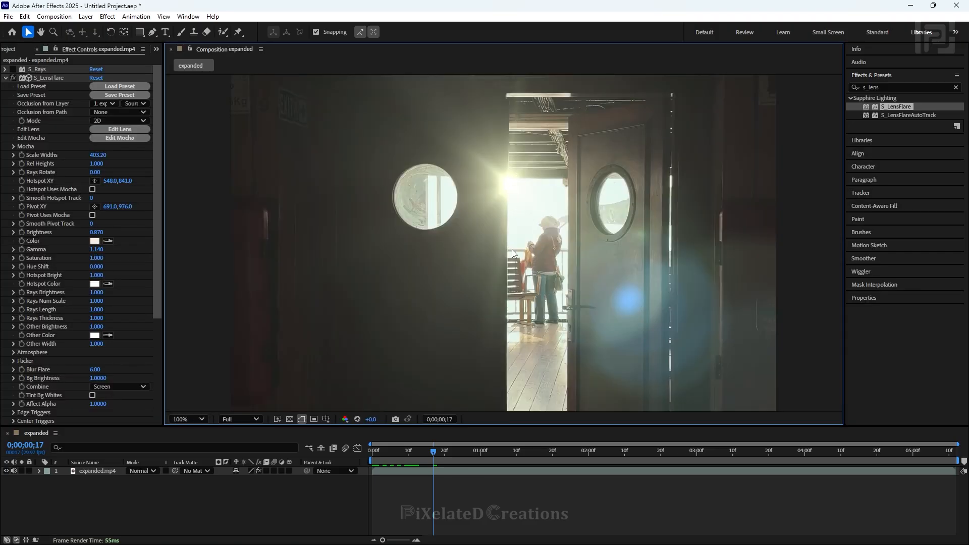
pyautogui.moveTo(427, 452); pyautogui.dragTo(460, 453)
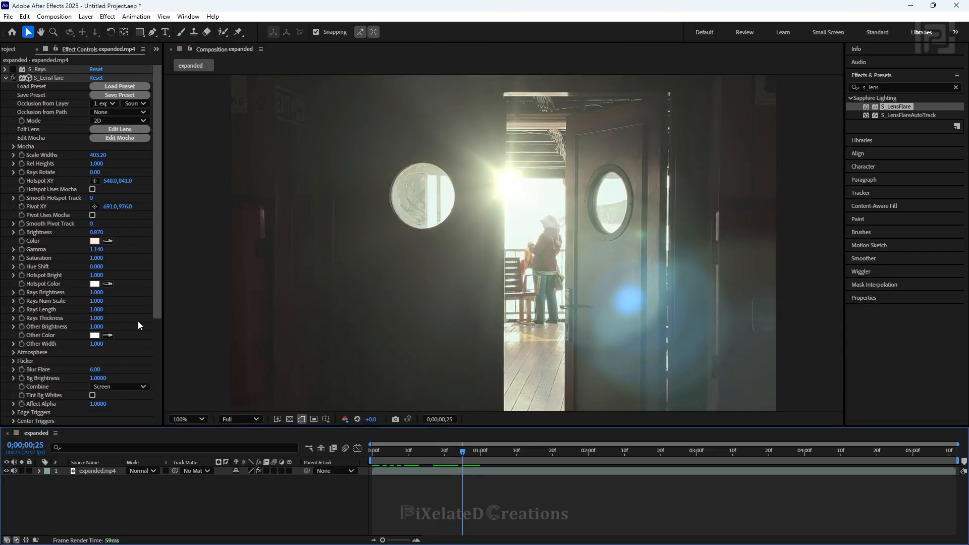
# Set the flare's Occlusion Softness to 12.02, its Flicker Amp to 2 and its Flicker Speed to 3.
pyautogui.scroll(-6, 78, 326)
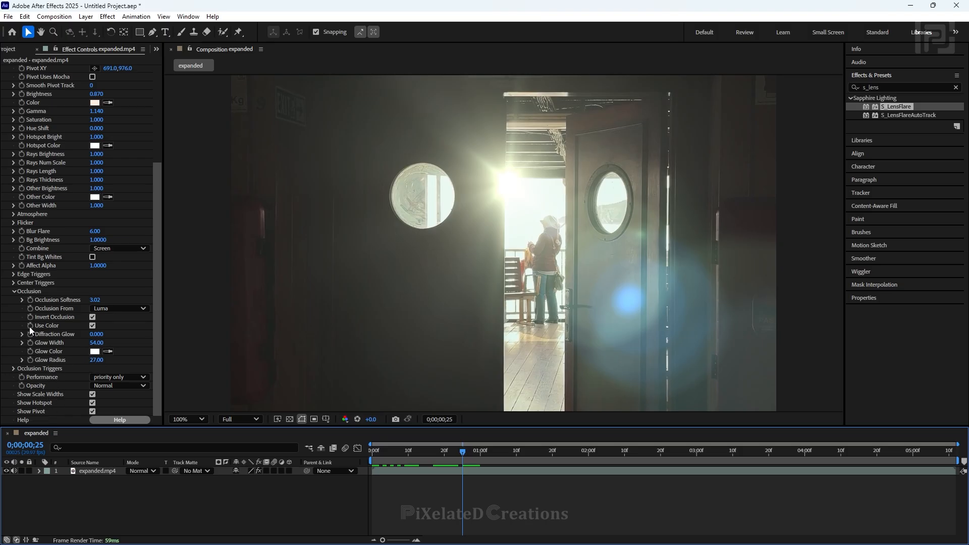
pyautogui.moveTo(96, 300); pyautogui.dragTo(102, 300)
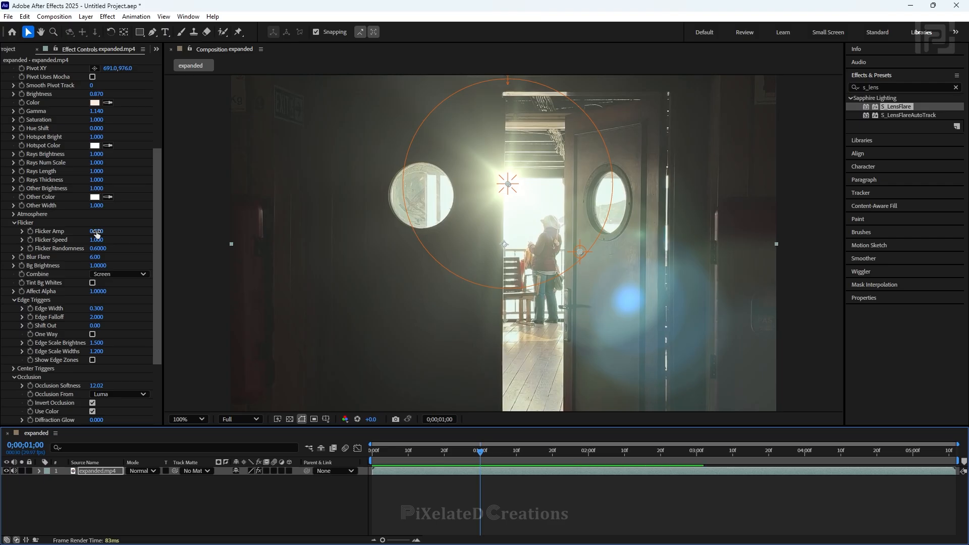
pyautogui.click(97, 231)
pyautogui.write('0')
pyautogui.write('2')
pyautogui.press('Tab')
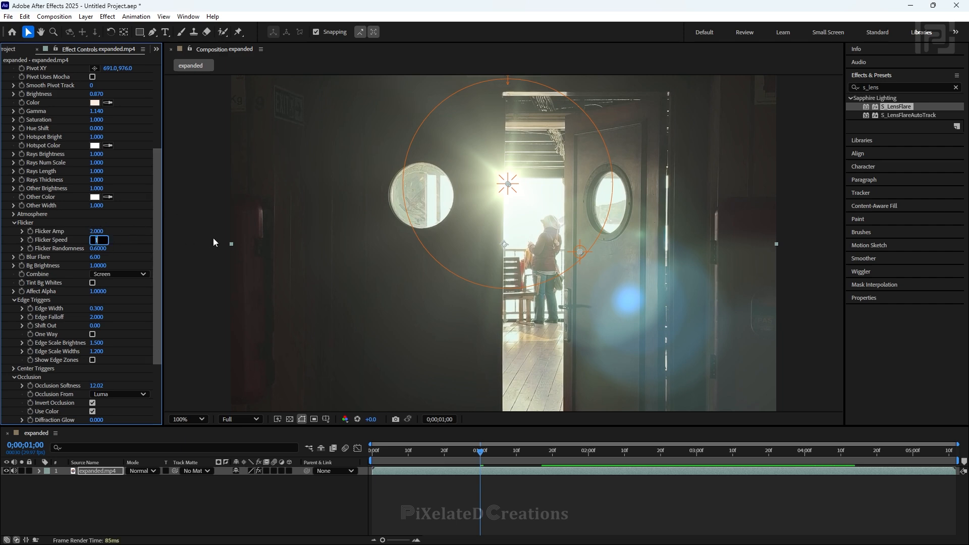
pyautogui.write('3')
pyautogui.press('Return')
# Play back the flickering flare with the layer controls hidden, and return to the first frame.
pyautogui.hotkey('ctrl', 'shift', 'h')
pyautogui.press('space')
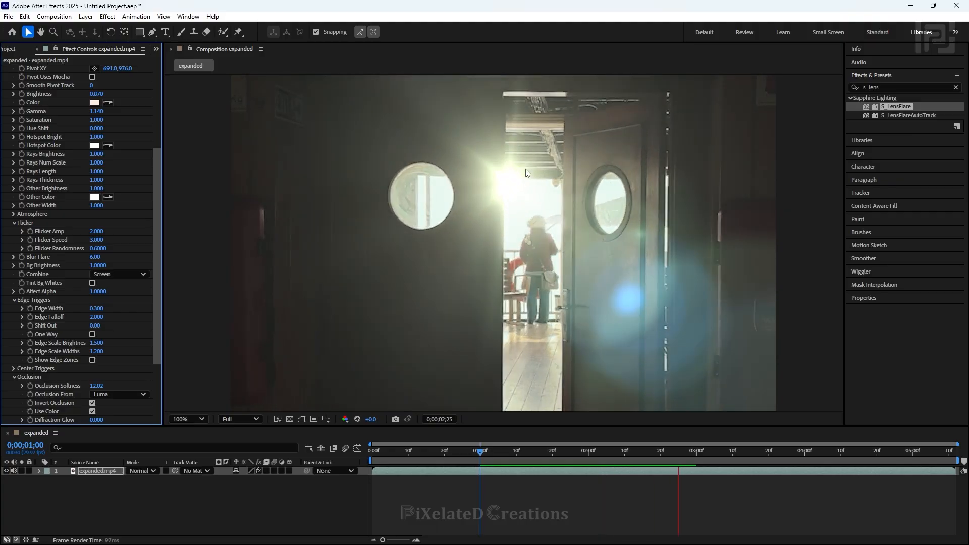
pyautogui.moveTo(510, 458); pyautogui.dragTo(362, 461)
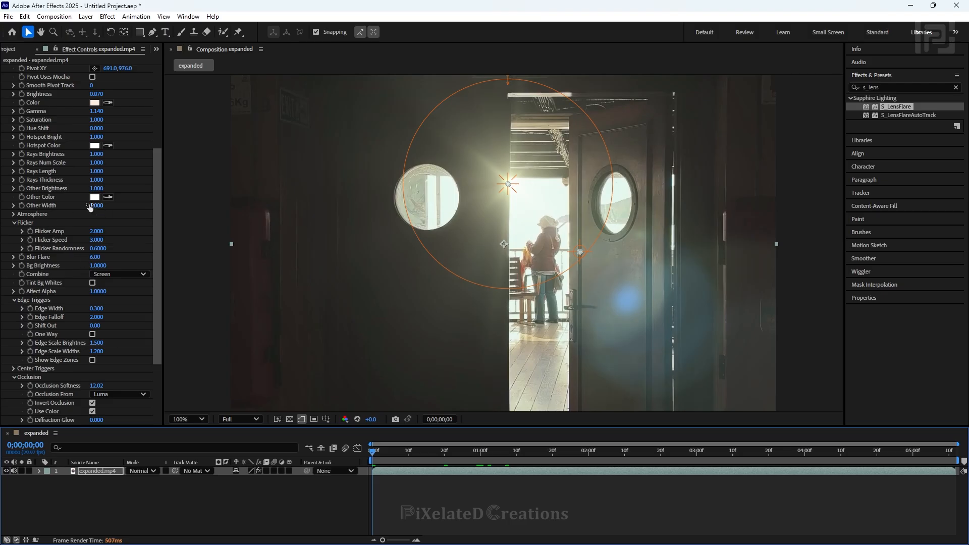
# Set the flare's Rays Brightness to 0.860 and its overall Brightness to 1, and play back the result.
pyautogui.scroll(1, 96, 186)
pyautogui.moveTo(99, 180); pyautogui.dragTo(93, 184)
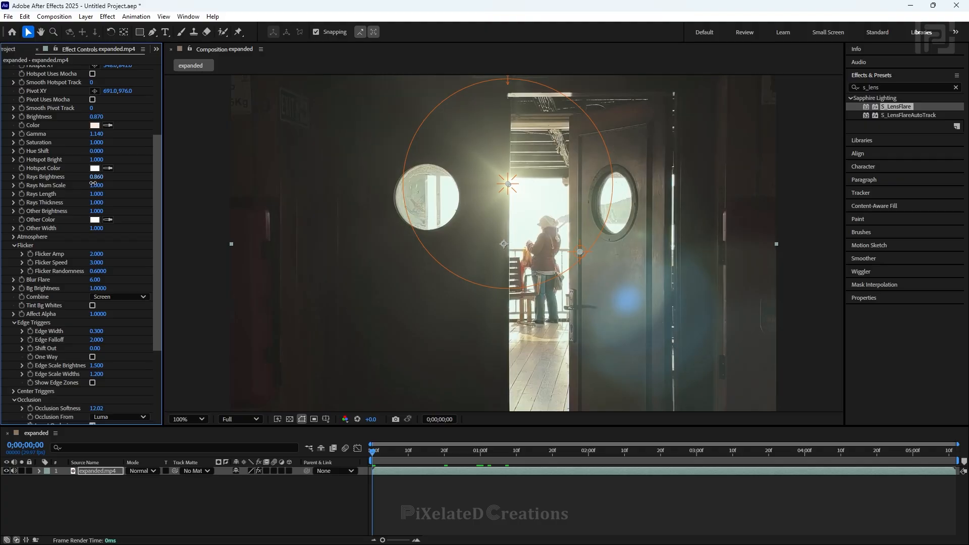
pyautogui.click(97, 117)
pyautogui.write('1')
pyautogui.press('Return')
pyautogui.press('space')
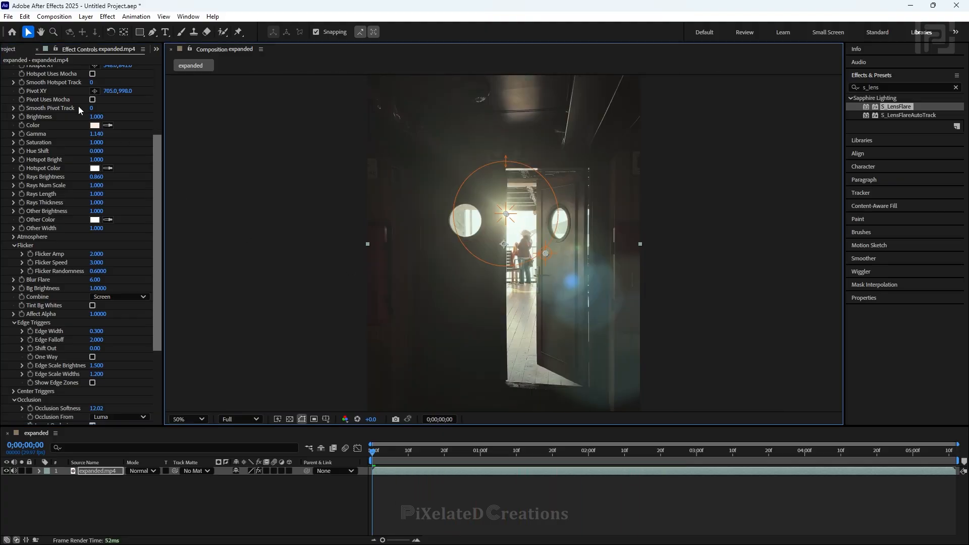
# Enable S_Rays and move the S_LensFlare effect above it in the layer's effect stack.
pyautogui.scroll(5, 55, 122)
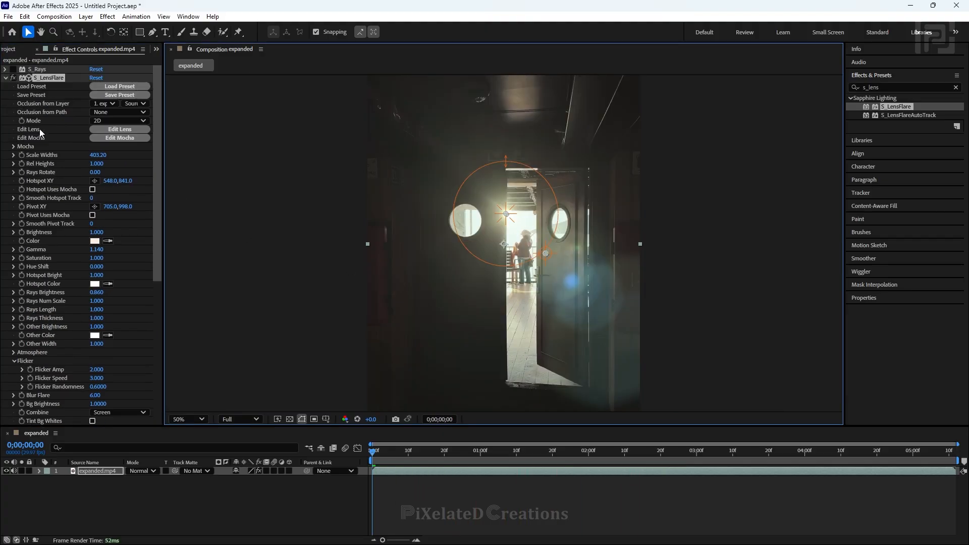
pyautogui.click(5, 77)
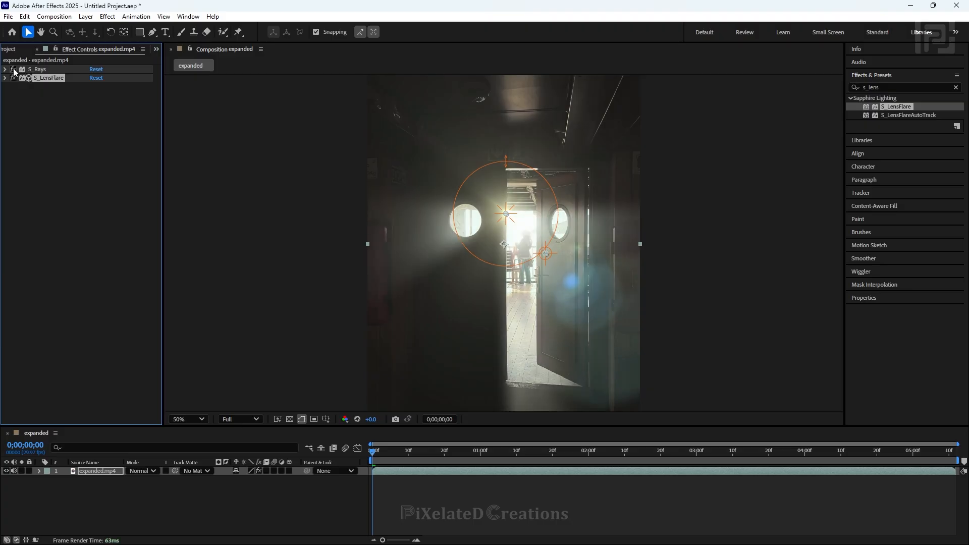
pyautogui.moveTo(48, 80); pyautogui.dragTo(47, 65)
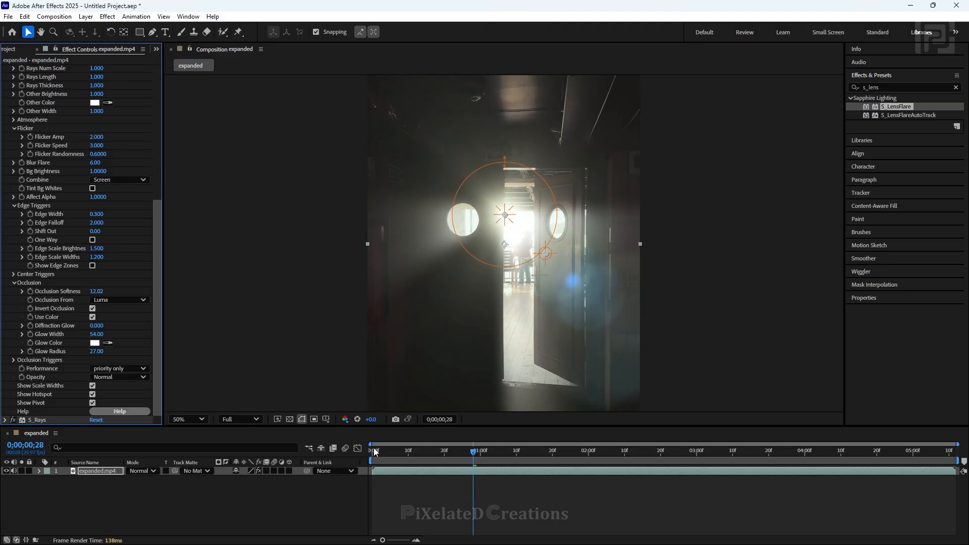
# Play back the combined rays and flare in the maximized viewer fitted to size, replay them in the normal layout, and return to the first frame.
pyautogui.click(450, 356)
pyautogui.press('`')
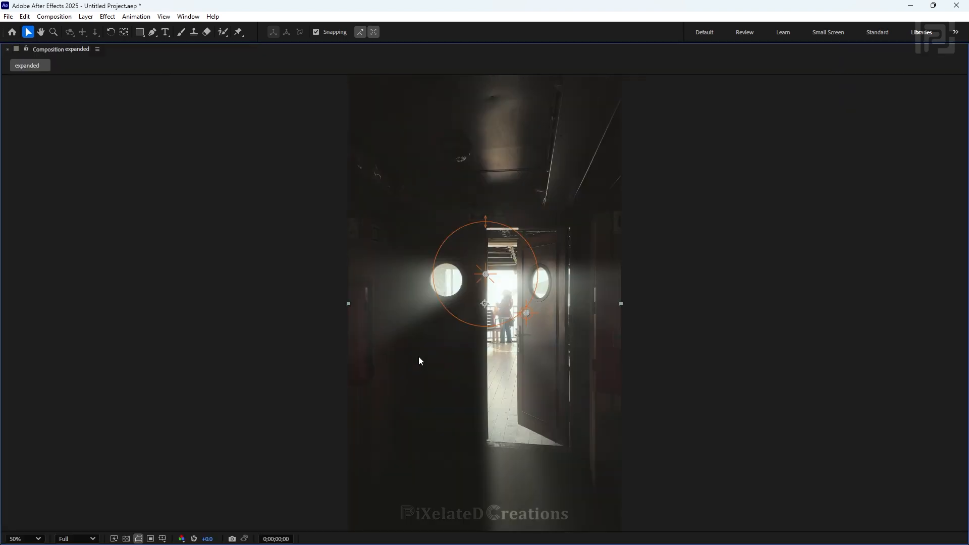
pyautogui.click(28, 539)
pyautogui.click(16, 338)
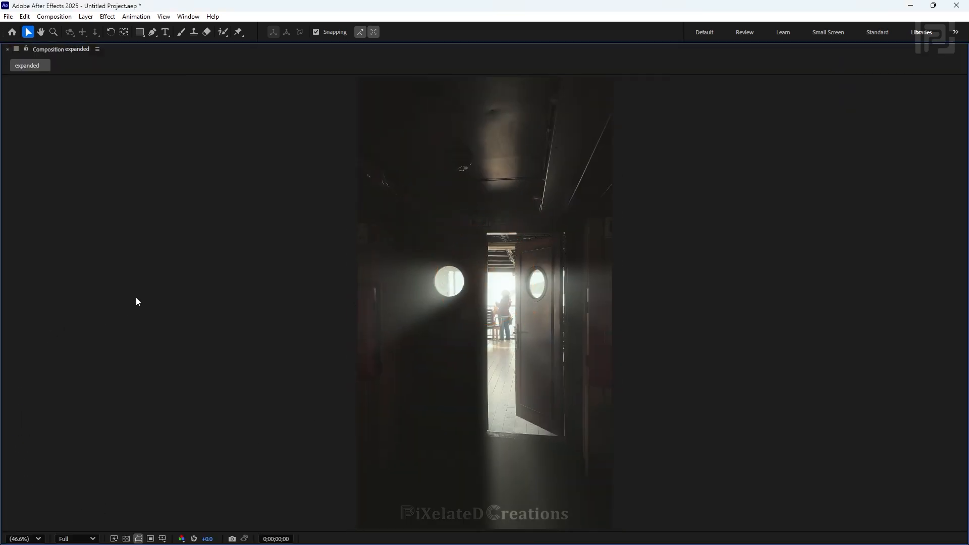
pyautogui.press('space')
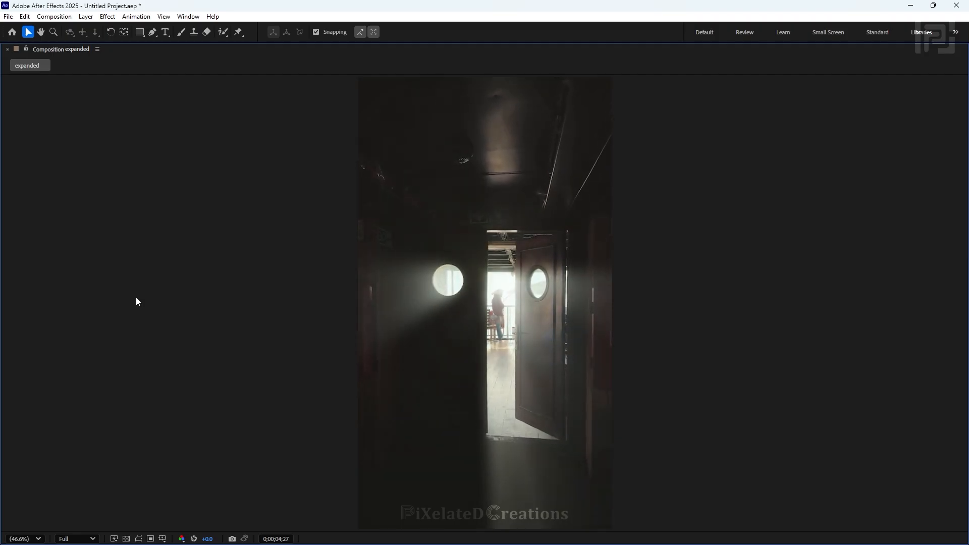
pyautogui.press('`')
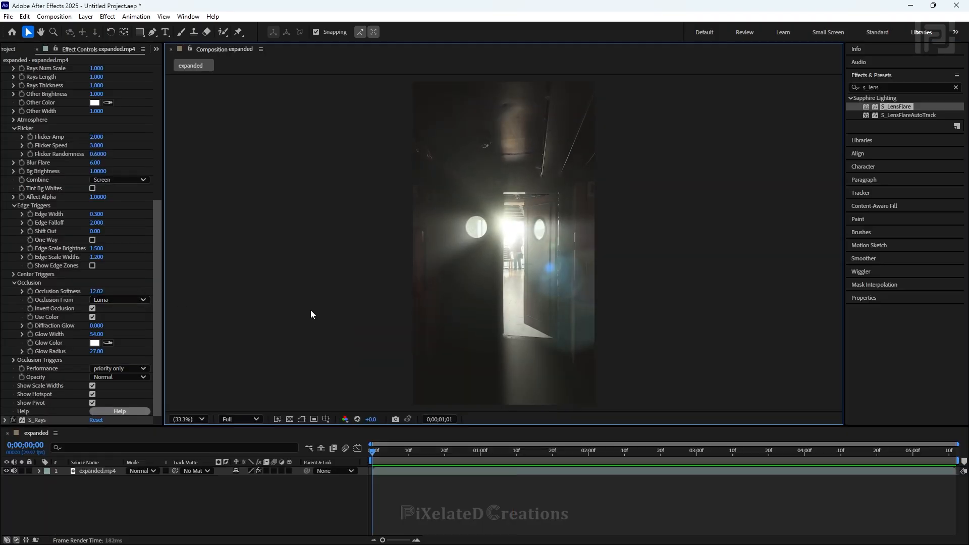
pyautogui.press('space')
pyautogui.moveTo(450, 456); pyautogui.dragTo(354, 459)
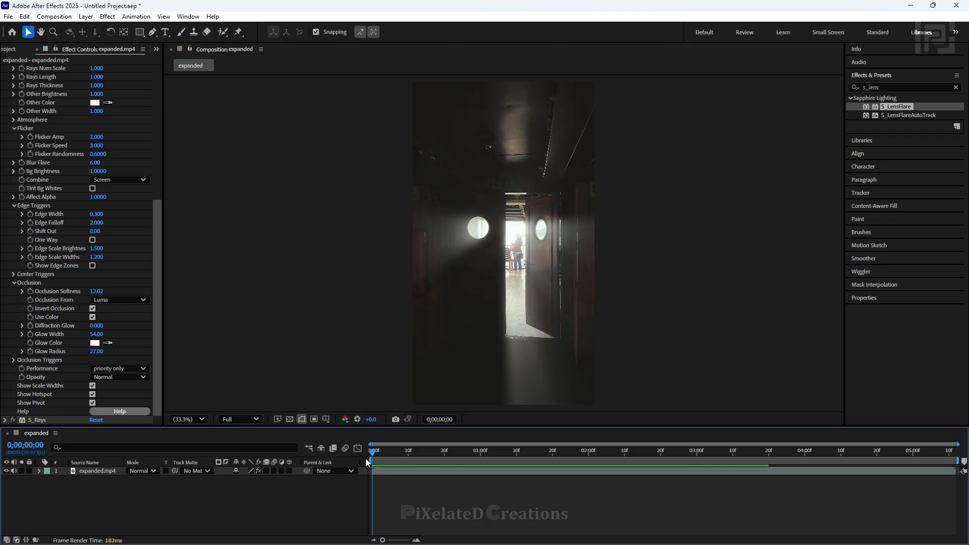
# Clear the effects search, browse the Sapphire categories, and apply S_Effect from Sapphire Builder to expanded.mp4.
pyautogui.click(955, 87)
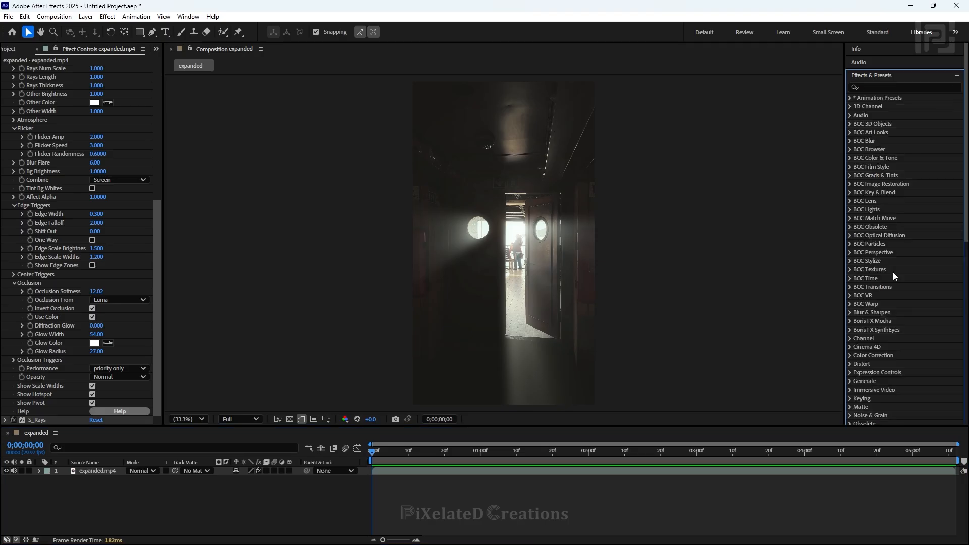
pyautogui.scroll(-5, 891, 262)
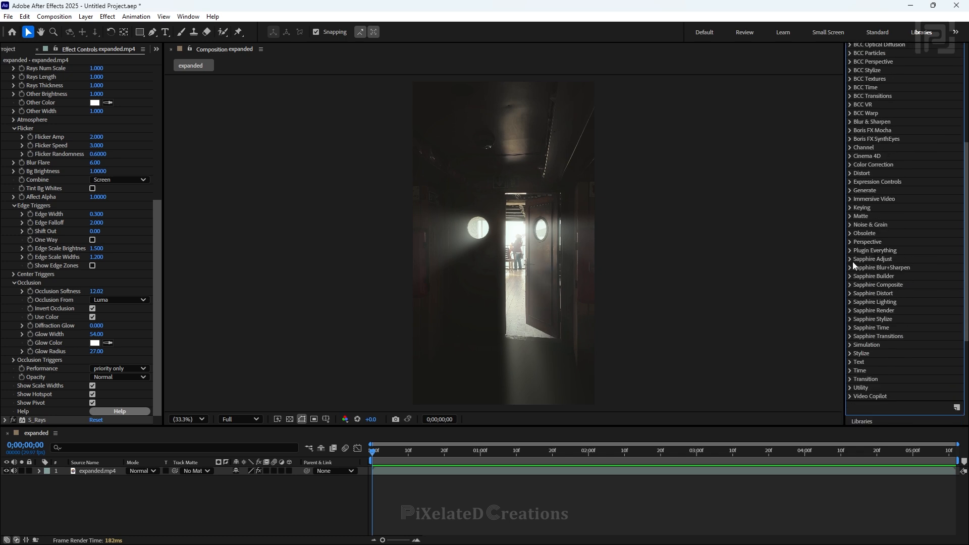
pyautogui.click(851, 277)
pyautogui.click(850, 302)
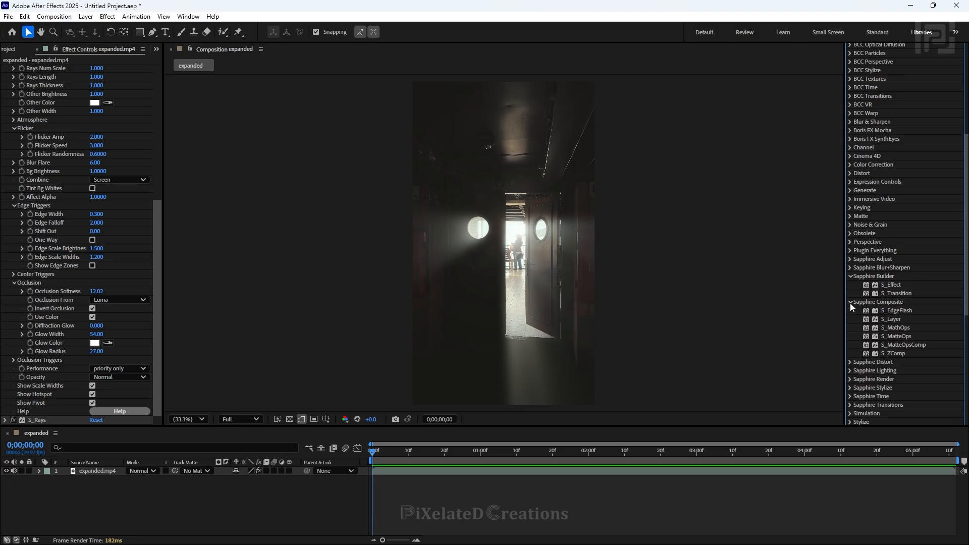
pyautogui.click(851, 361)
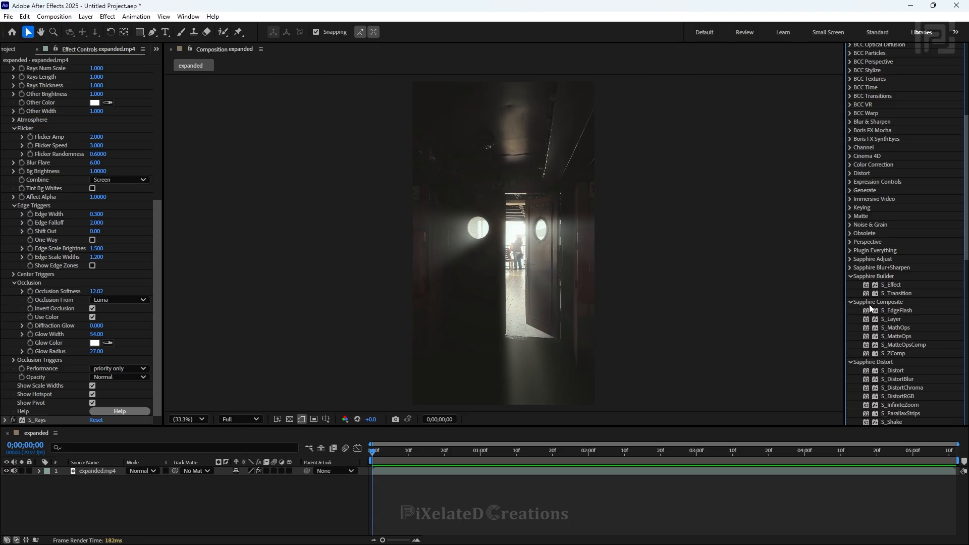
pyautogui.scroll(3, 898, 325)
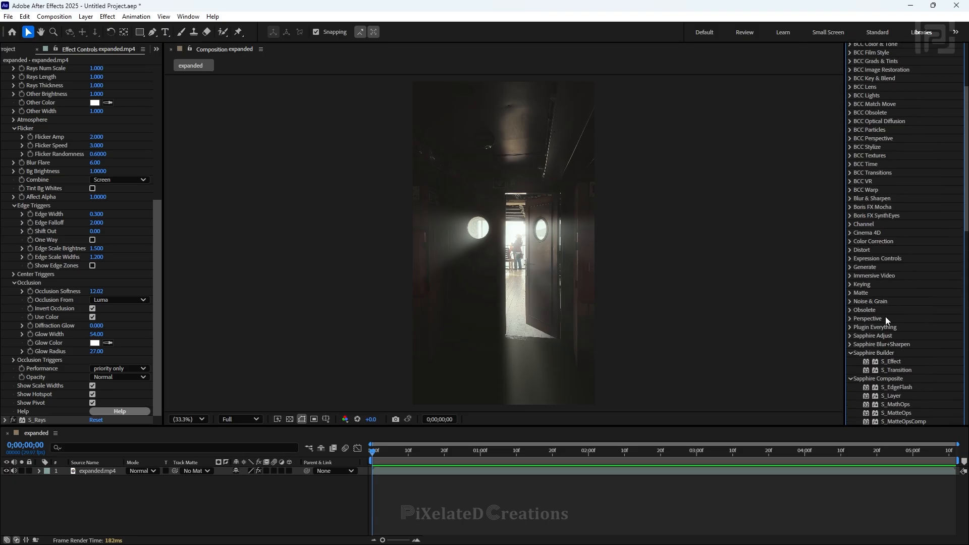
pyautogui.click(895, 362)
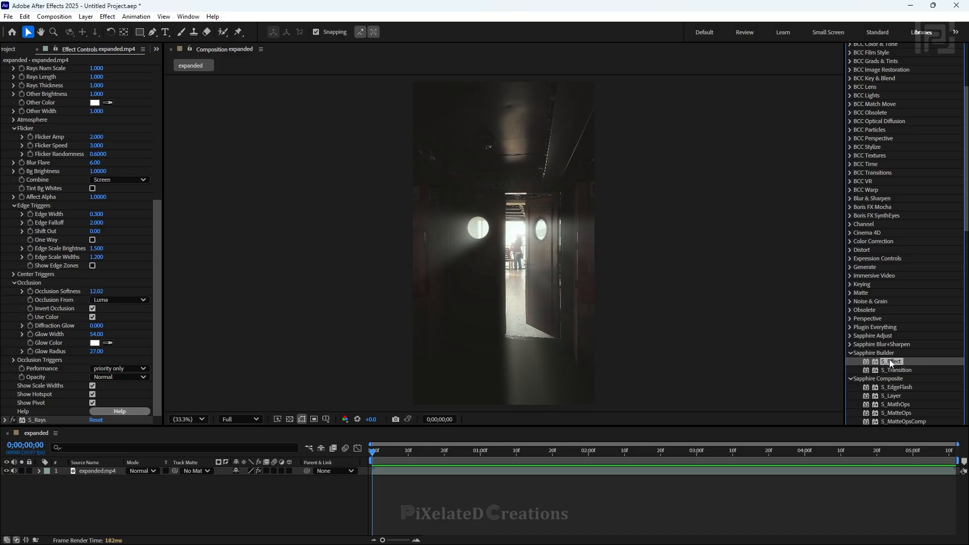
pyautogui.moveTo(892, 364); pyautogui.dragTo(339, 445)
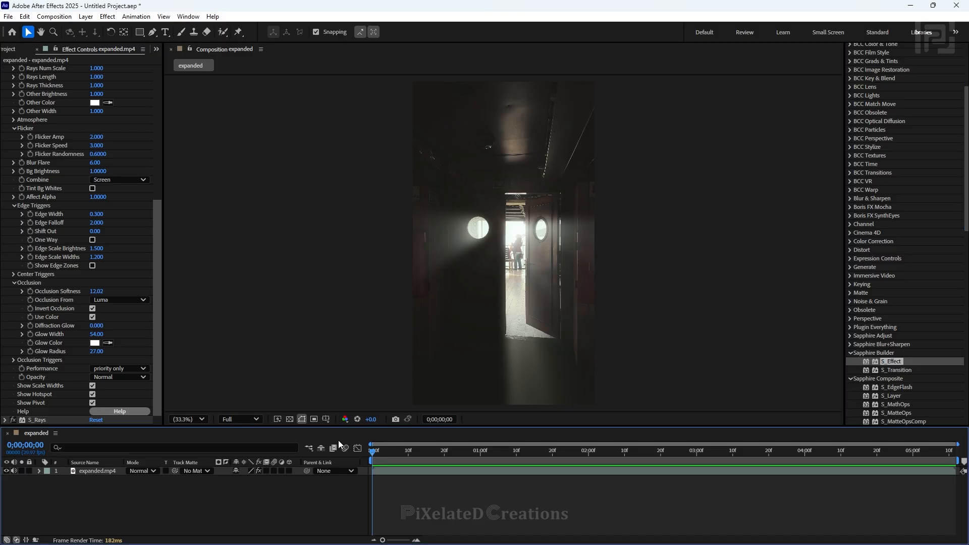